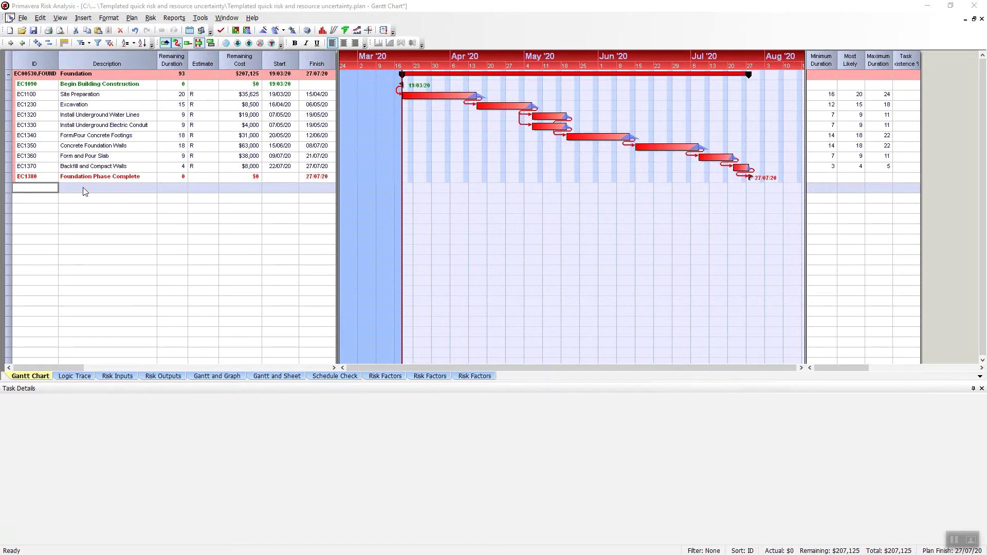
# Step: Add a task named 'Site overhead' in the empty row below EC1380
pyautogui.click(98, 189)
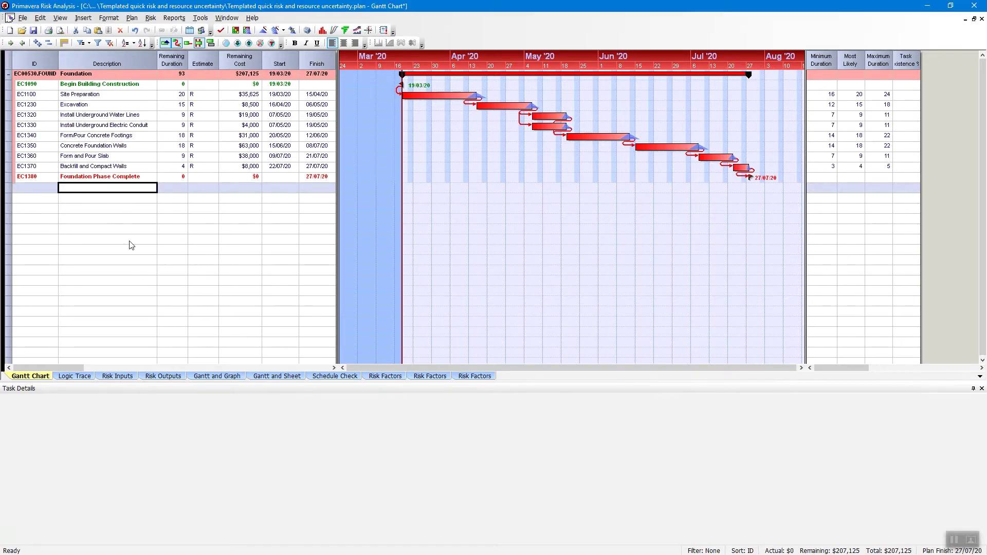
pyautogui.write('Site overhead')
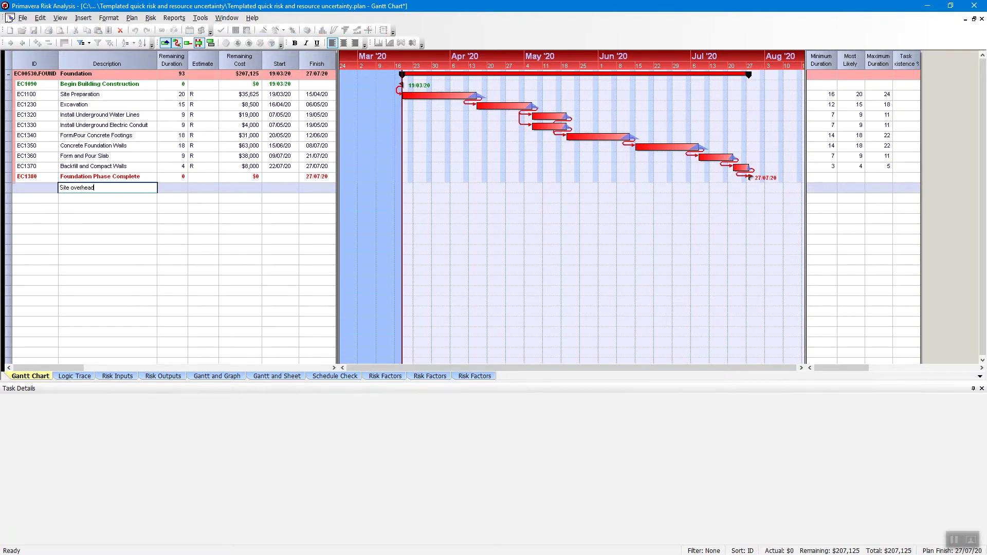
pyautogui.press('Return')
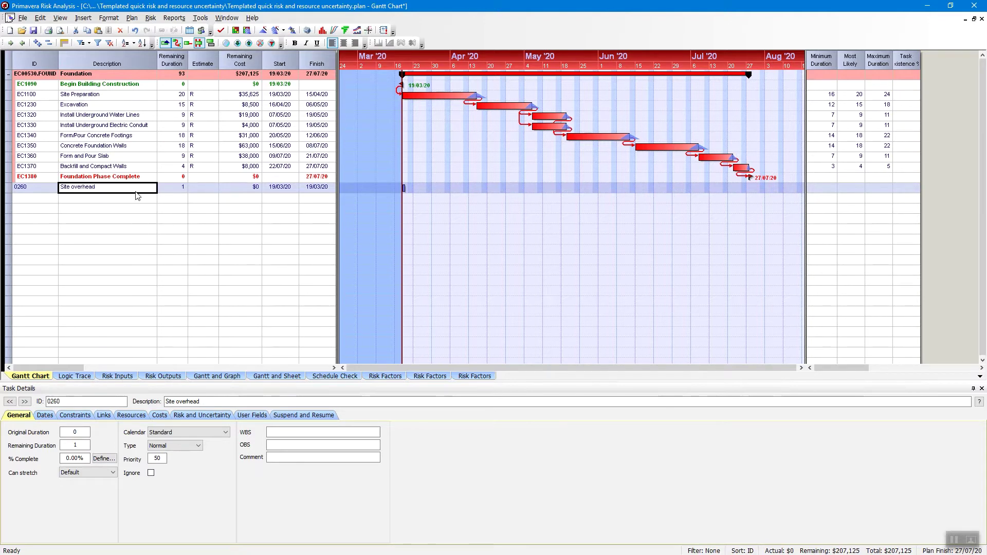
# Step: Make Site overhead a hammock, linked S-S from EC1090 and F-F from EC1380
pyautogui.click(199, 447)
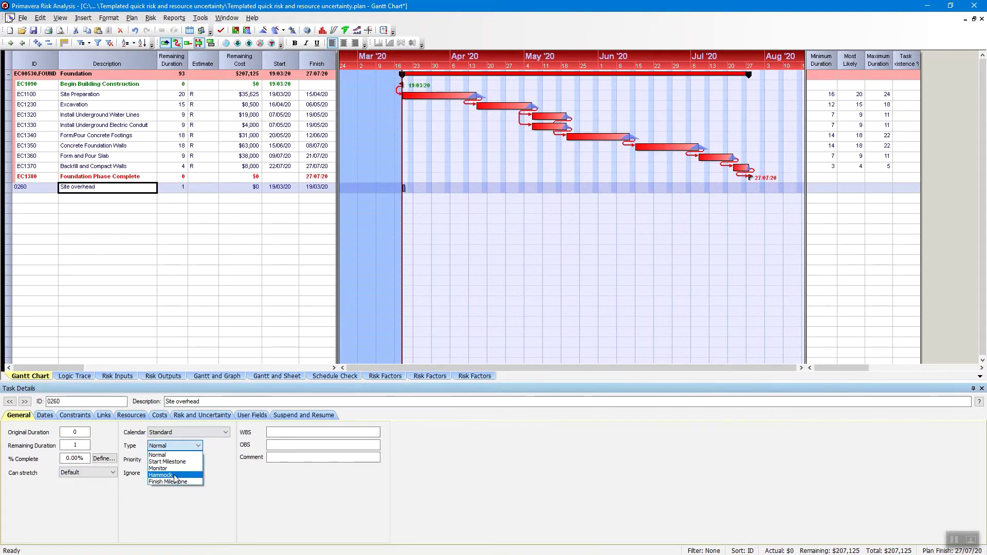
pyautogui.click(173, 471)
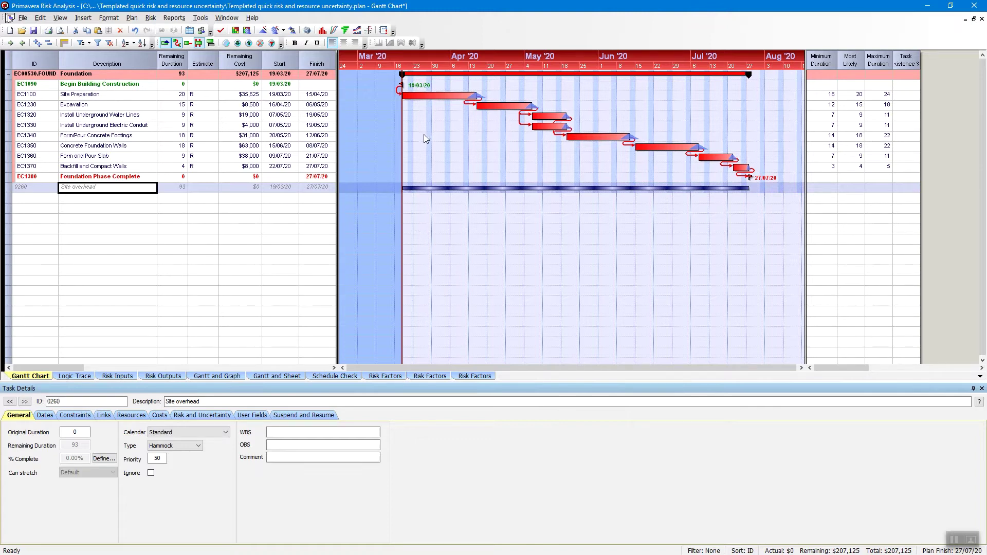
pyautogui.moveTo(394, 90); pyautogui.dragTo(402, 190)
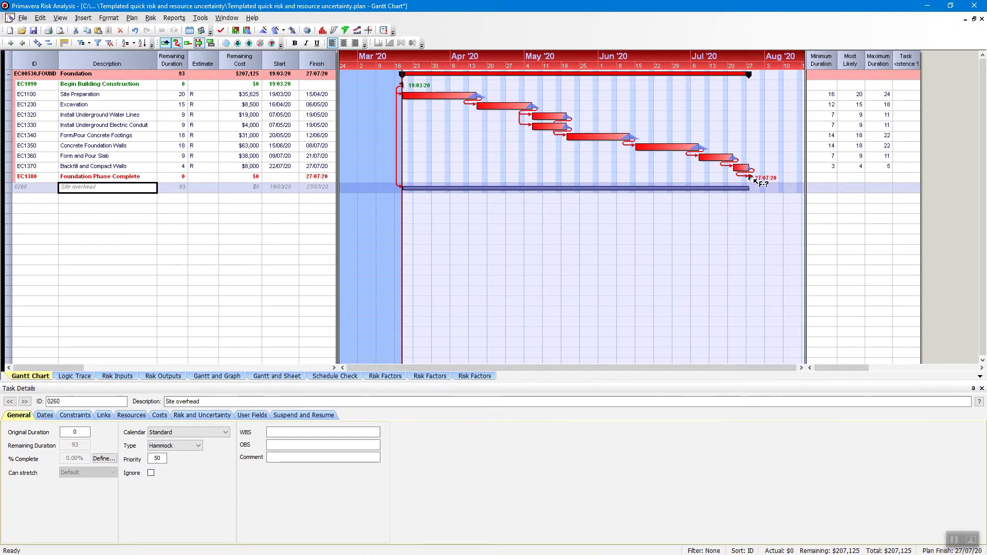
pyautogui.moveTo(751, 178); pyautogui.dragTo(753, 189)
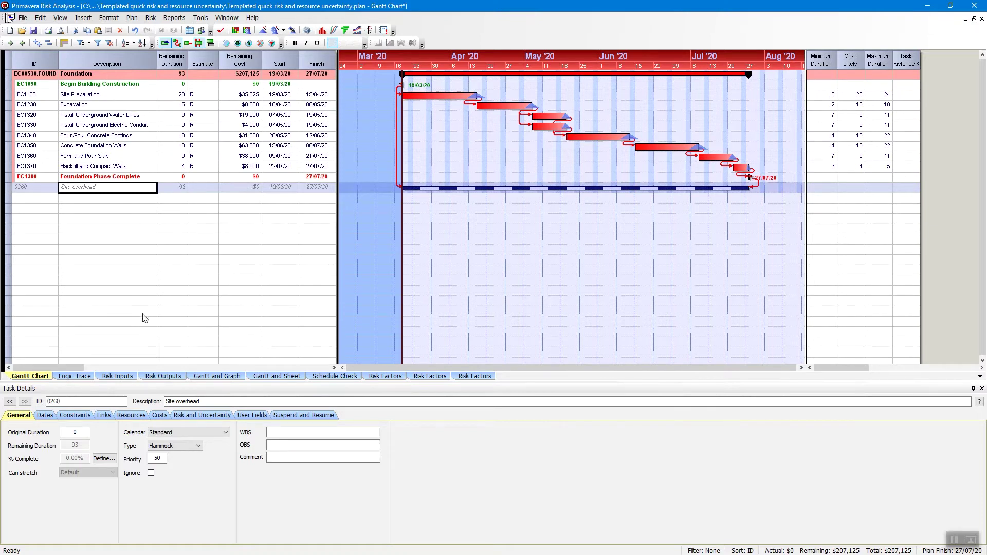
# Step: Assign RES_12 Superintendent and RES_13 Project manager at 0.2 units per period to Site overhead
pyautogui.click(132, 415)
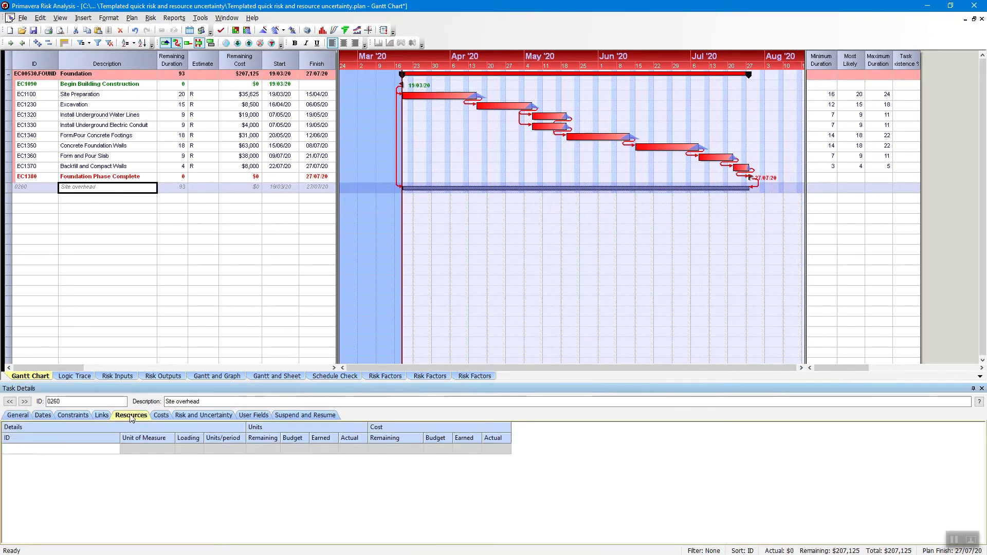
pyautogui.click(108, 450)
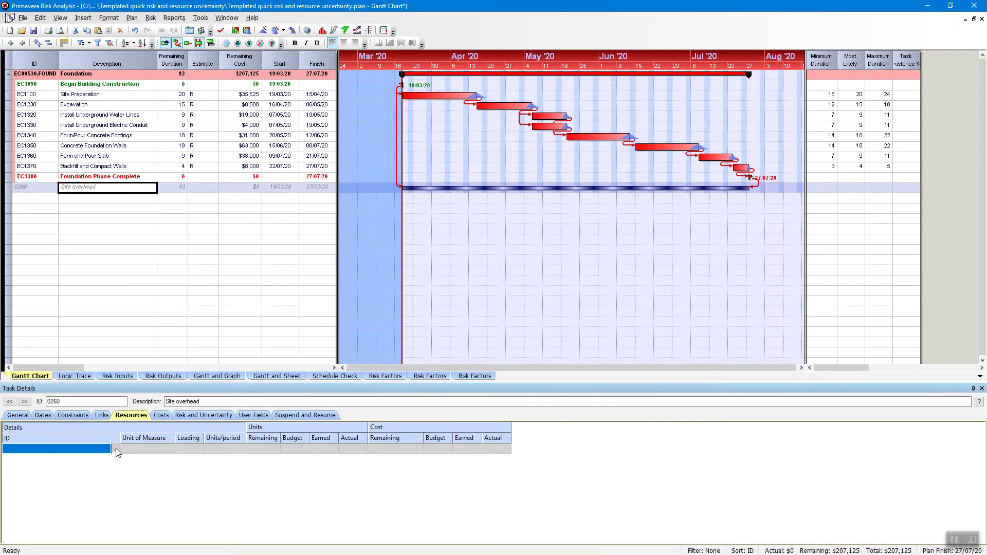
pyautogui.click(116, 451)
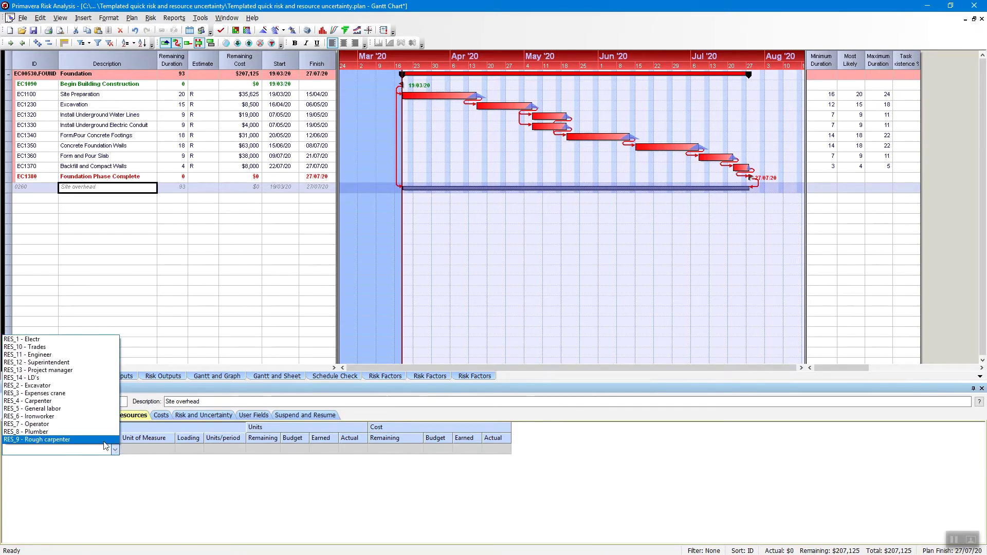
pyautogui.click(62, 363)
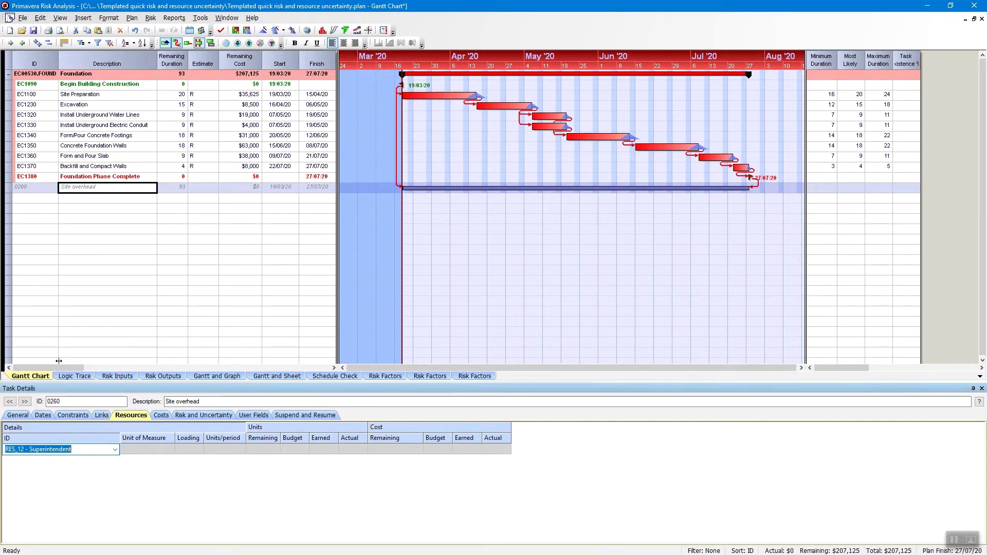
pyautogui.click(105, 467)
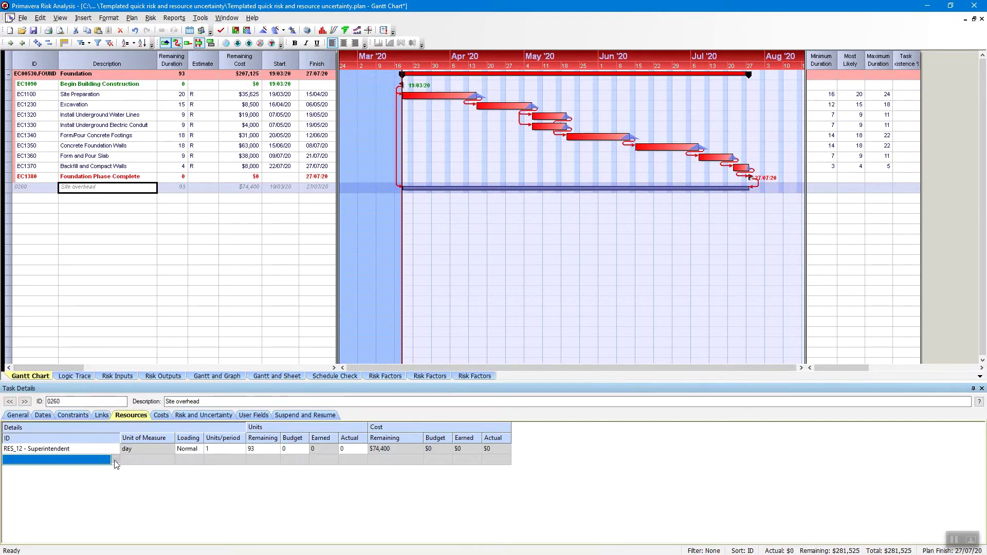
pyautogui.click(115, 460)
pyautogui.click(69, 380)
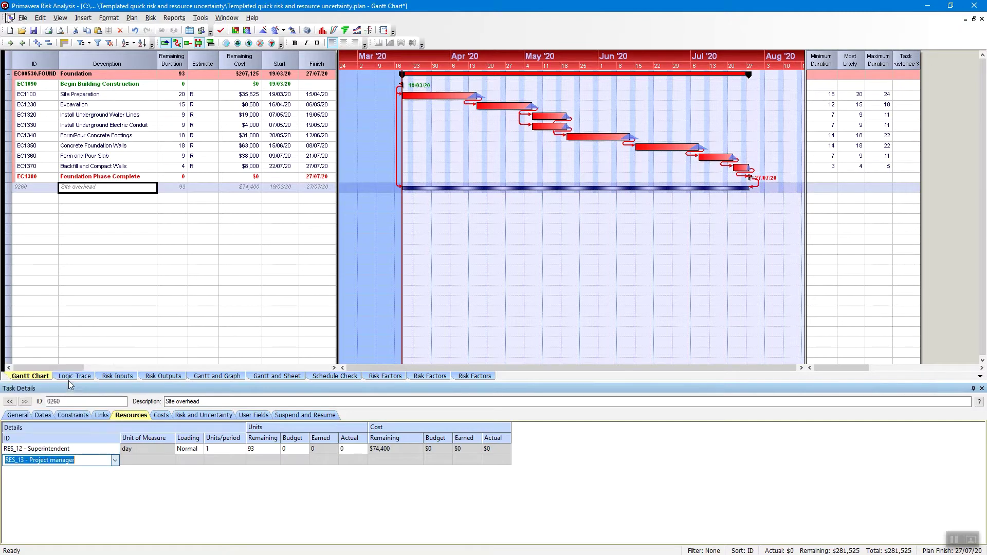
pyautogui.click(133, 485)
pyautogui.click(215, 461)
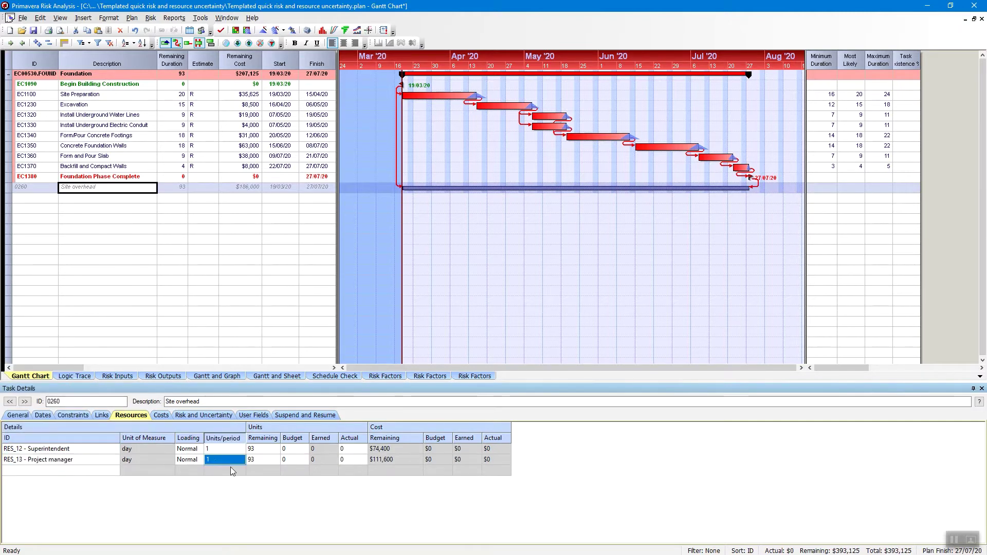
pyautogui.write('0.2')
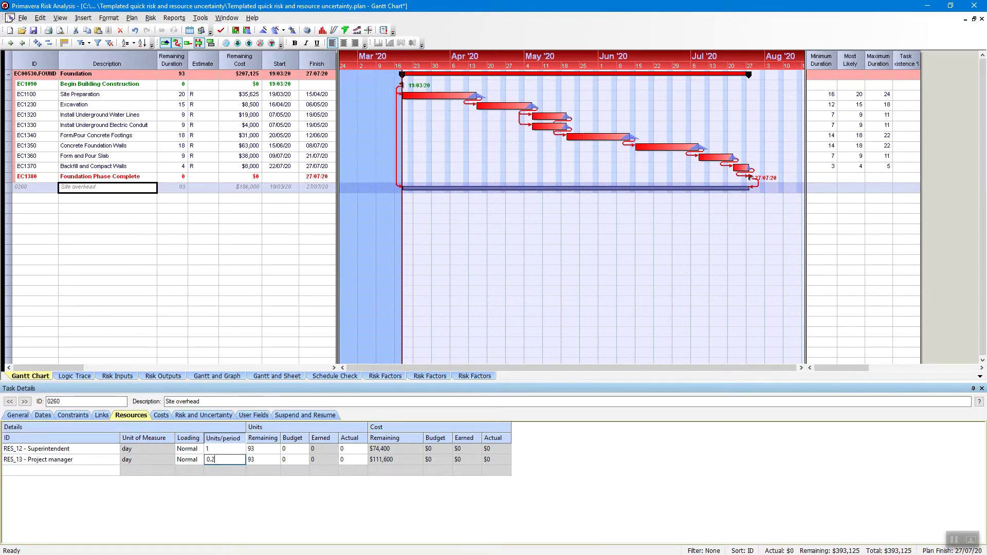
pyautogui.click(172, 491)
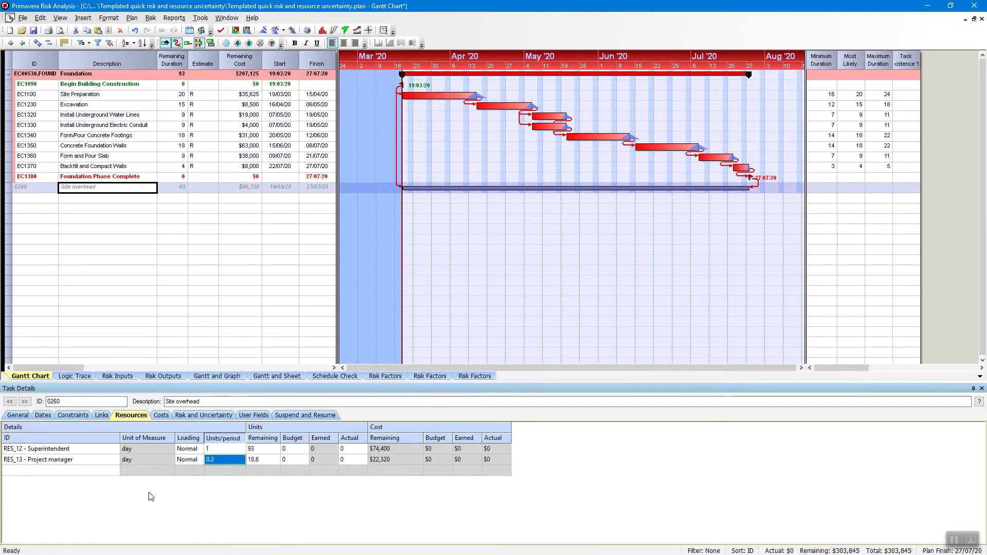
# Step: Add RES_11 Engineer as the third Site overhead resource and reselect the task
pyautogui.click(93, 472)
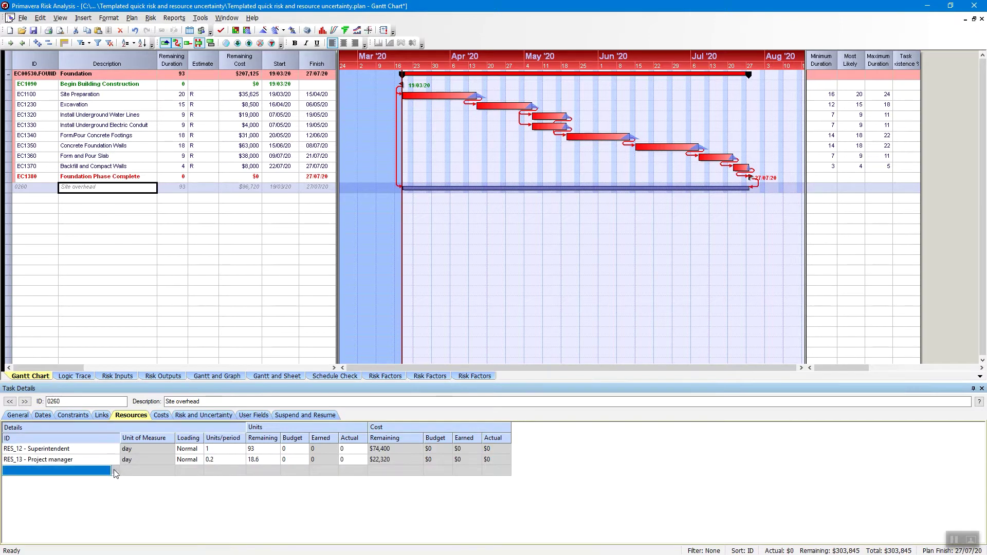
pyautogui.click(114, 471)
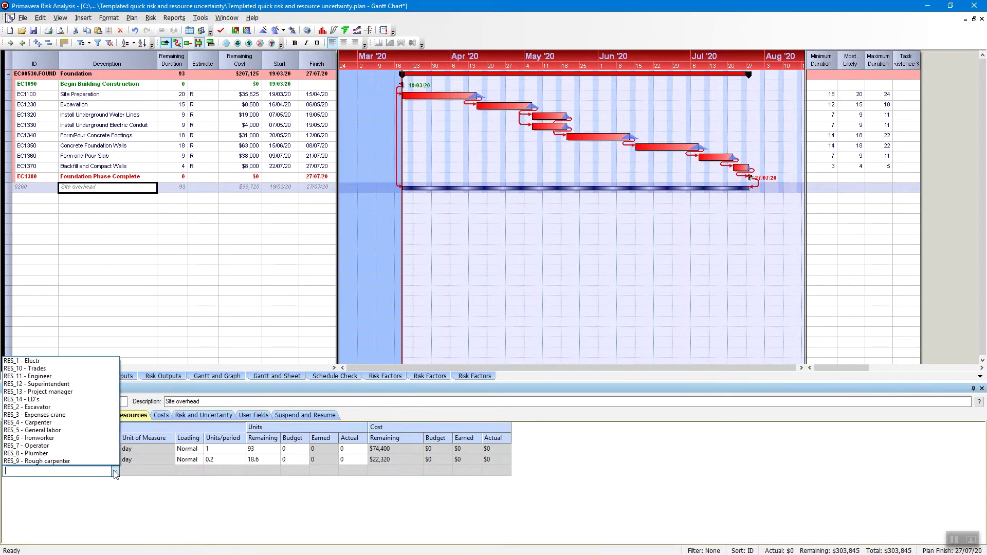
pyautogui.click(57, 377)
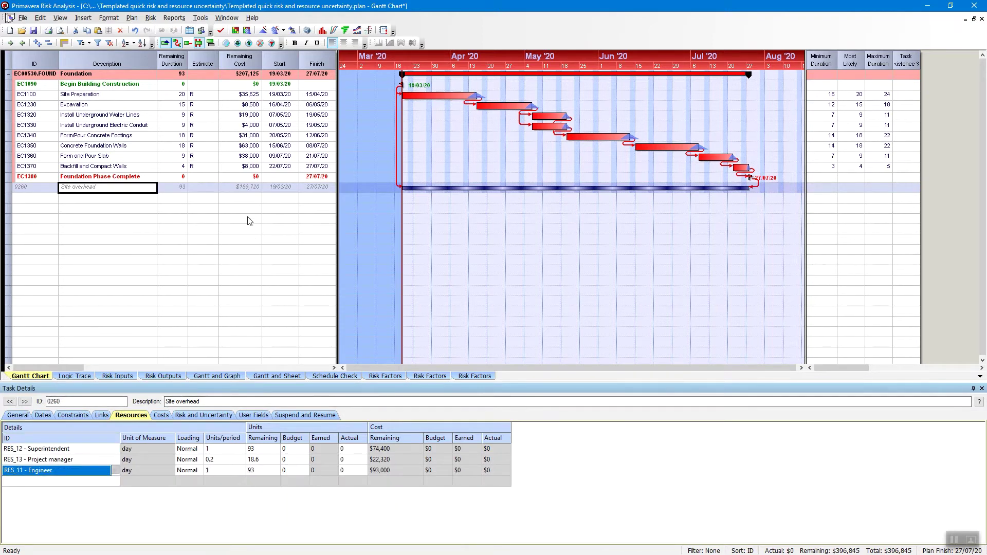
pyautogui.click(204, 199)
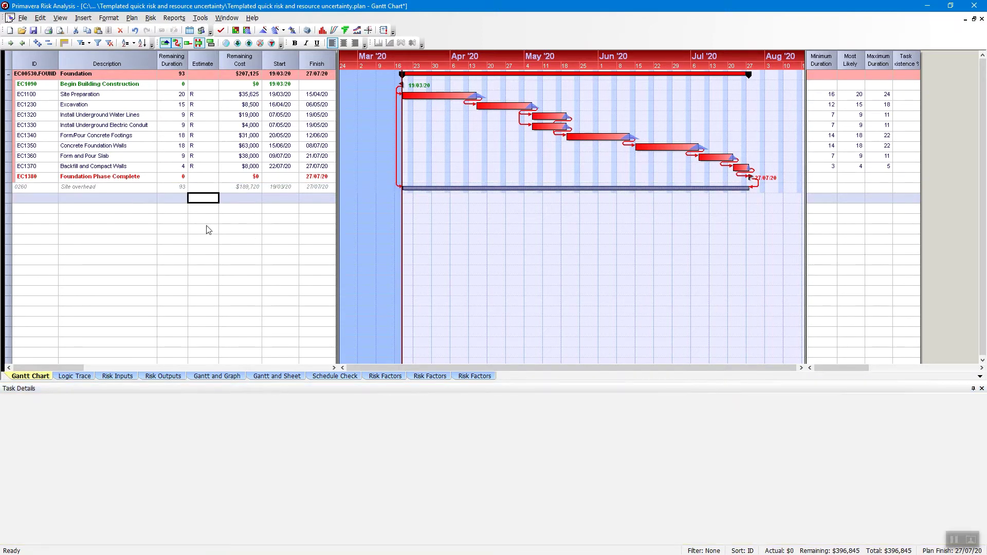
pyautogui.click(248, 188)
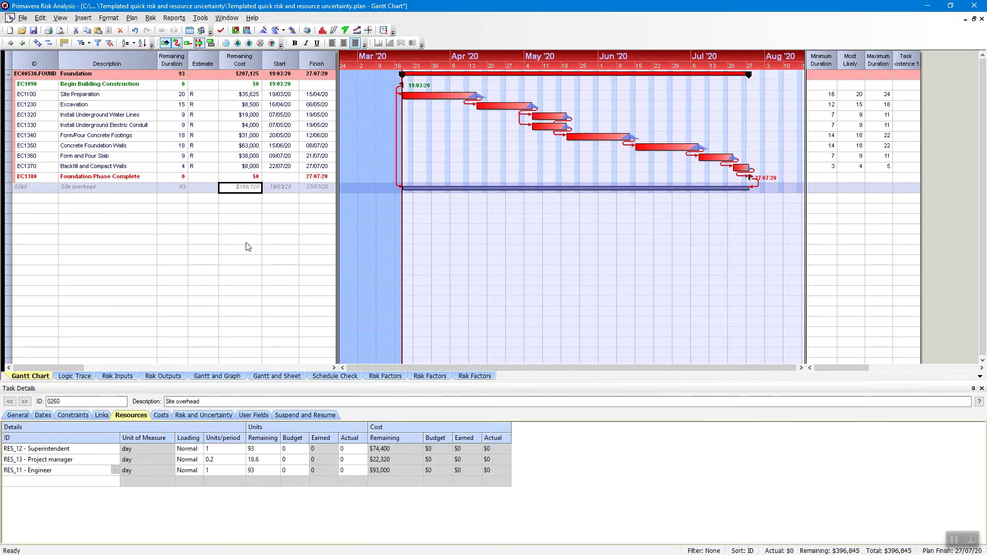
# Step: Launch a step-by-step risk analysis from the Risk menu
pyautogui.click(150, 18)
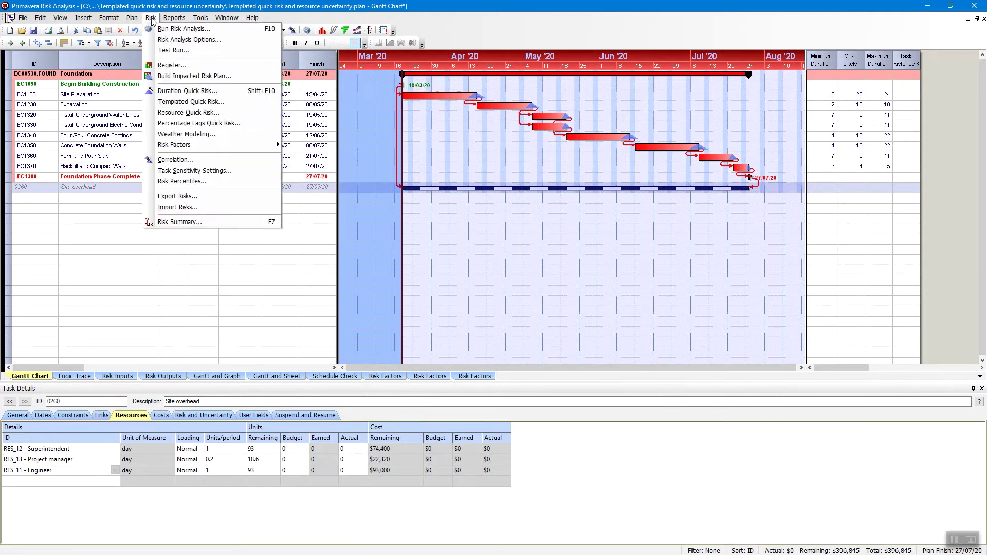
pyautogui.click(169, 29)
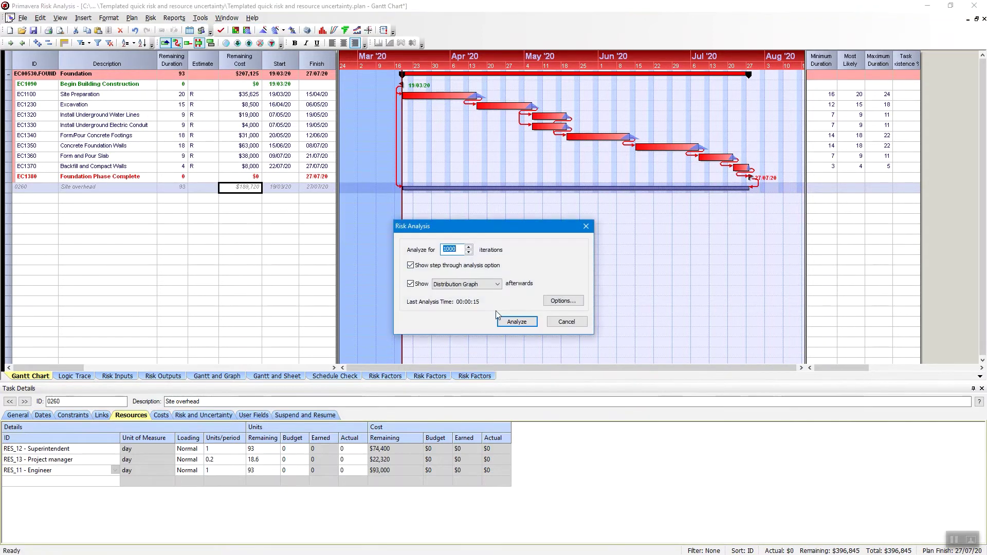
pyautogui.click(516, 321)
pyautogui.moveTo(533, 245); pyautogui.dragTo(451, 237)
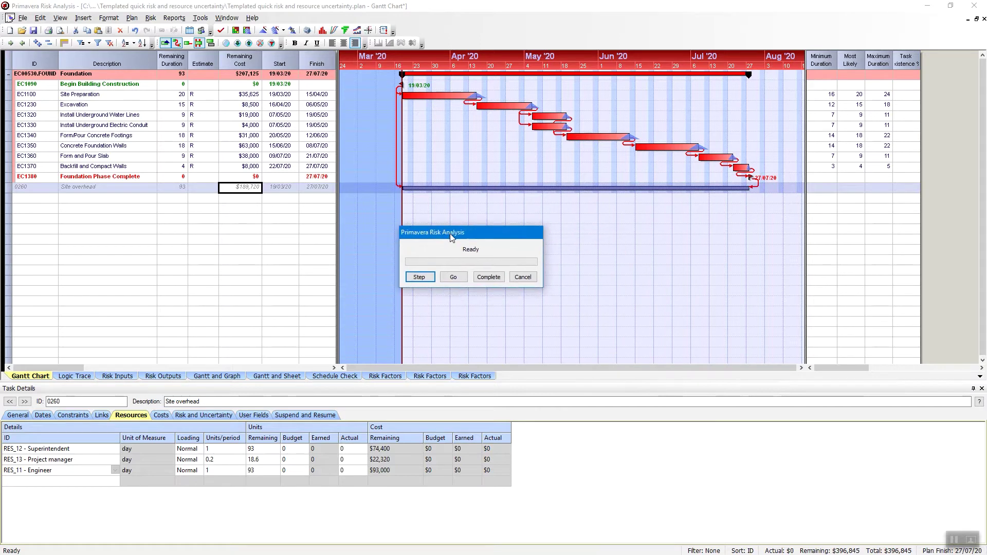
# Step: Step through iterations 1 to 10, then cancel the simulation
pyautogui.click(425, 279)
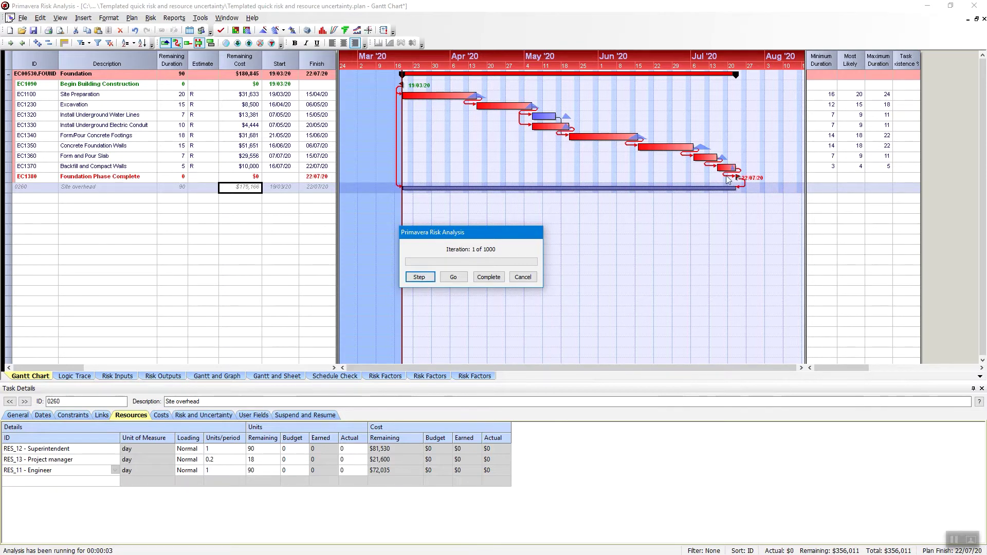
pyautogui.click(423, 279)
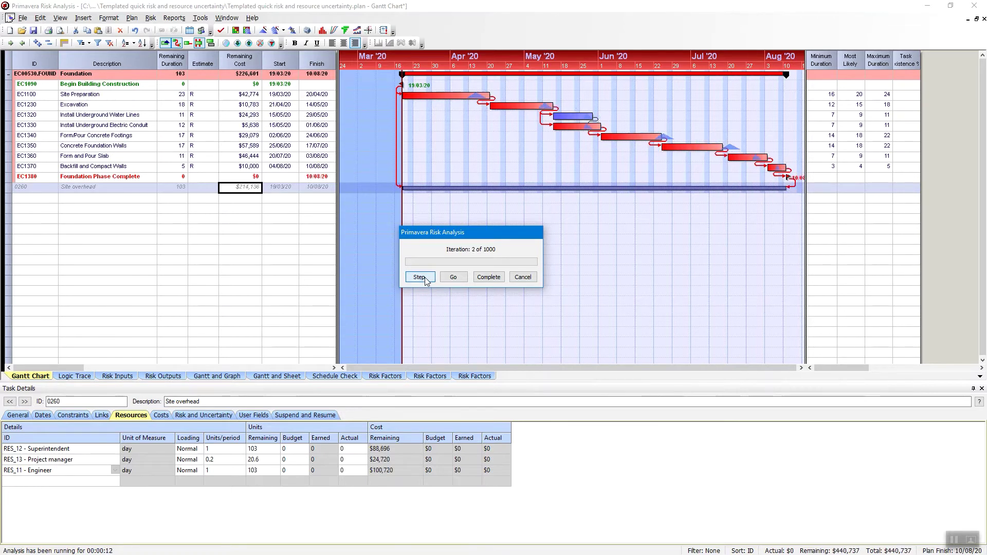
pyautogui.click(420, 278)
pyautogui.click(420, 278)
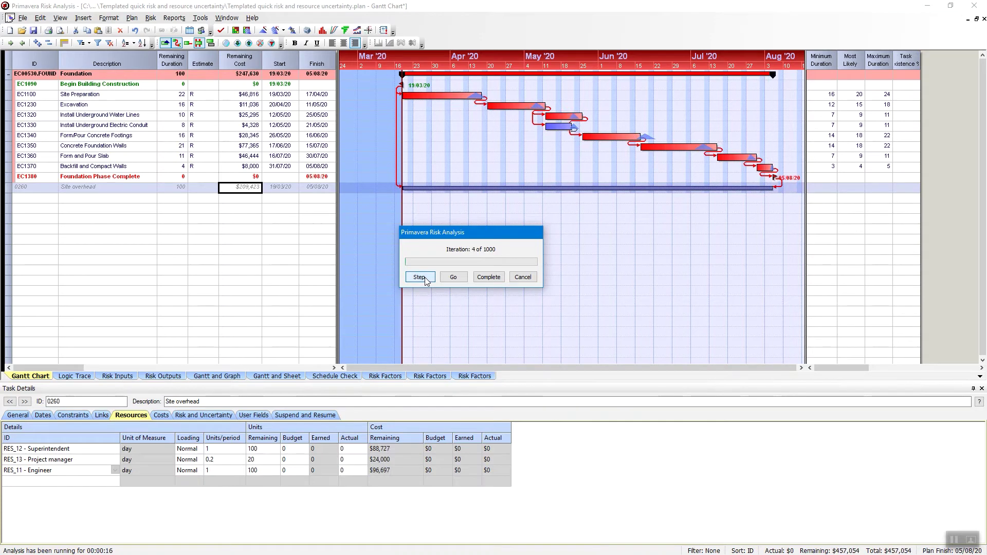
pyautogui.click(425, 279)
pyautogui.click(424, 278)
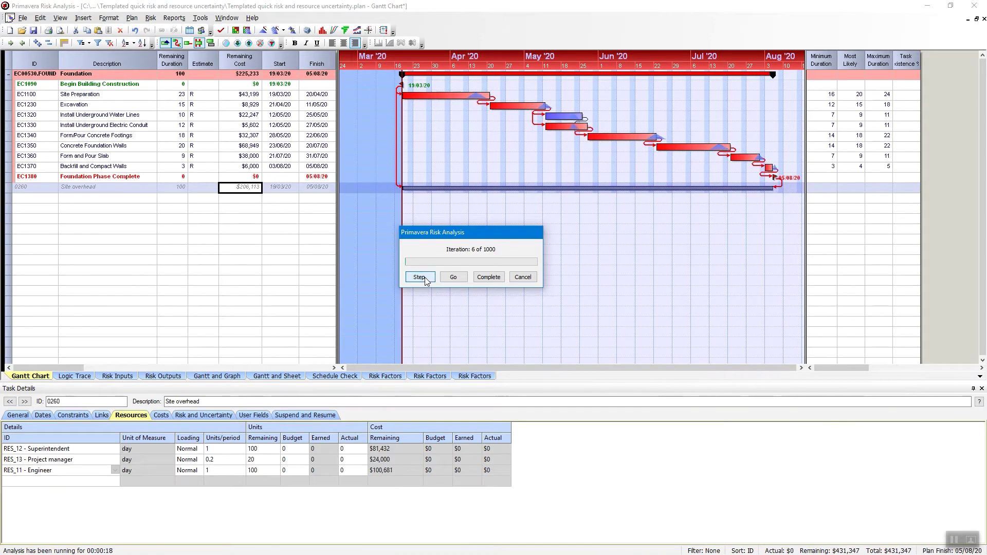
pyautogui.click(425, 278)
pyautogui.click(425, 278)
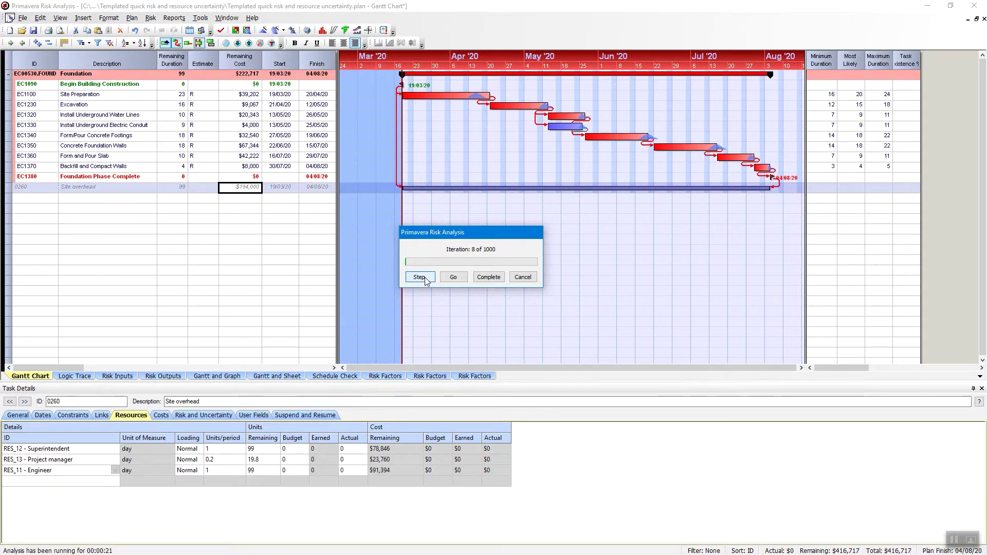
pyautogui.click(425, 278)
pyautogui.click(425, 278)
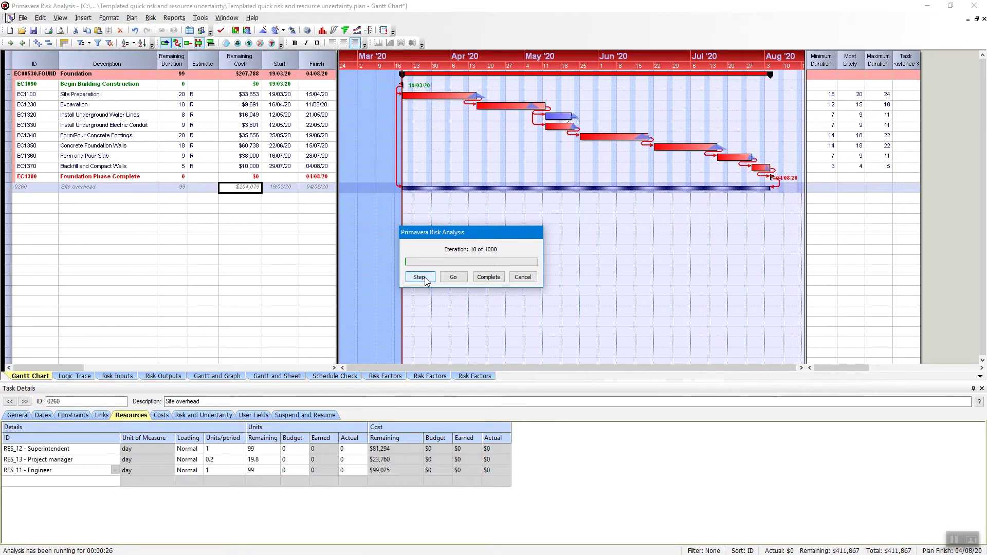
pyautogui.click(532, 279)
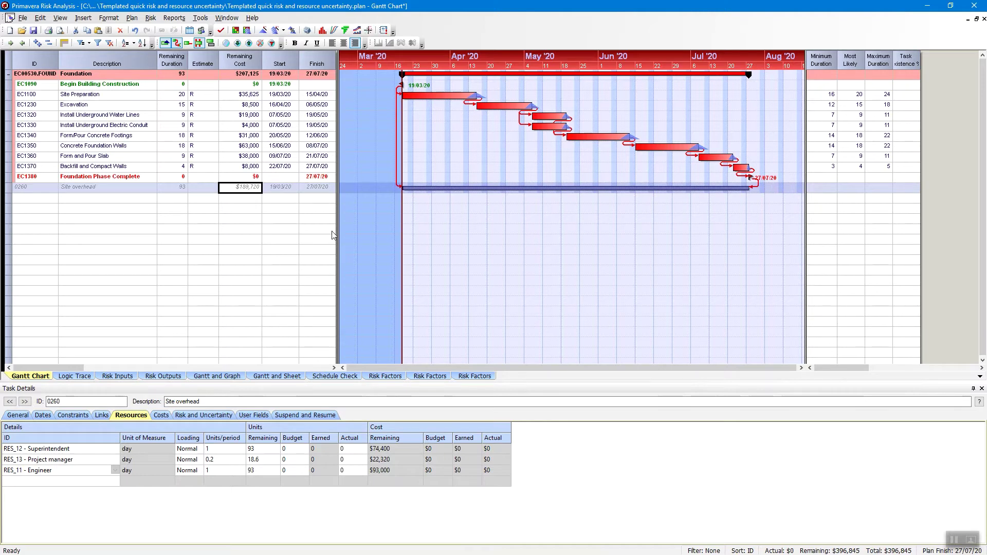
# Step: Add a 'Damages' task and set its type to Start Milestone
pyautogui.click(112, 201)
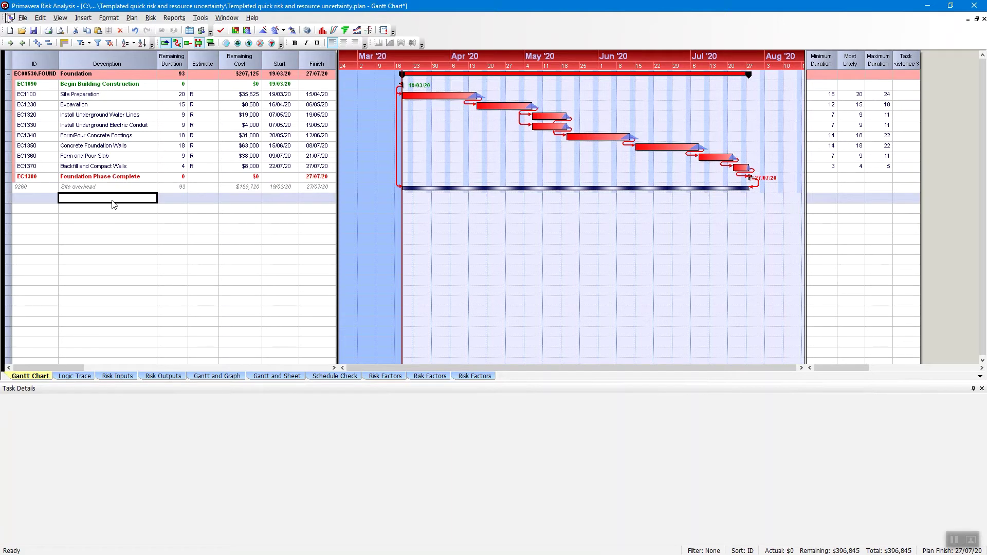
pyautogui.write('Damages')
pyautogui.press('Return')
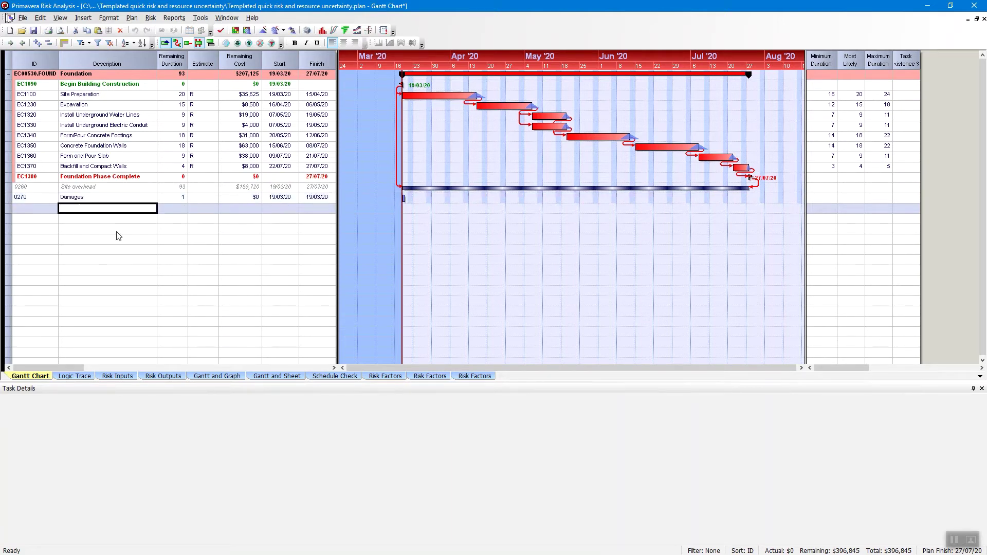
pyautogui.click(105, 198)
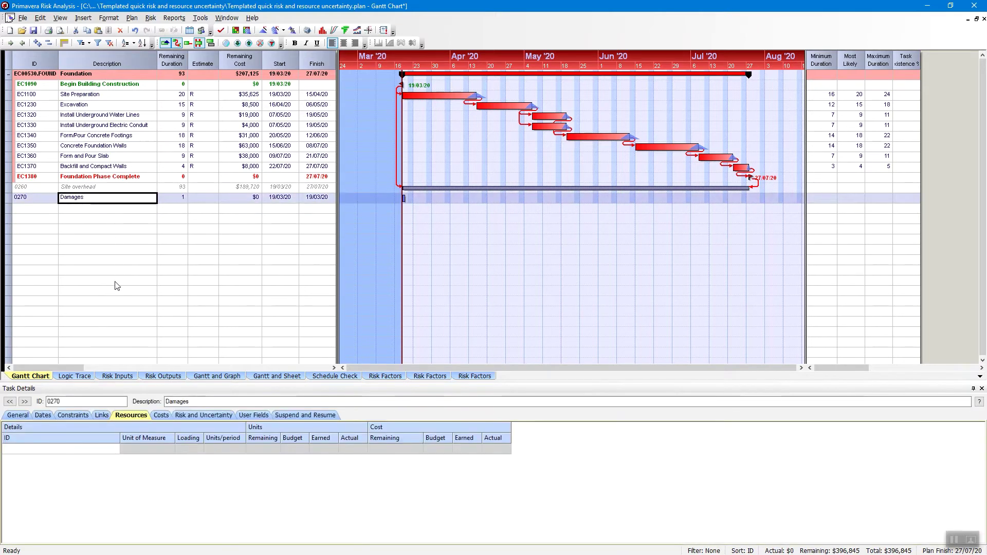
pyautogui.click(18, 416)
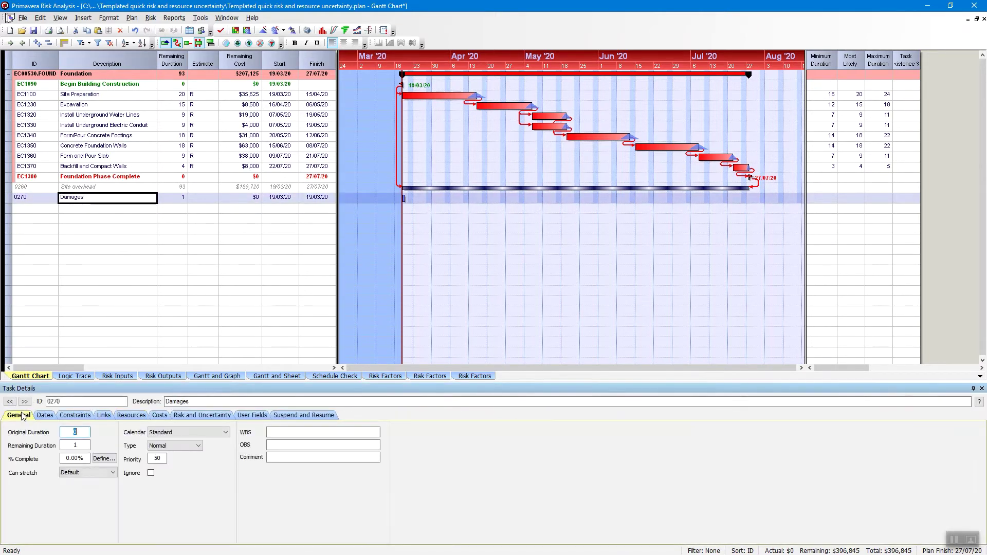
pyautogui.click(199, 446)
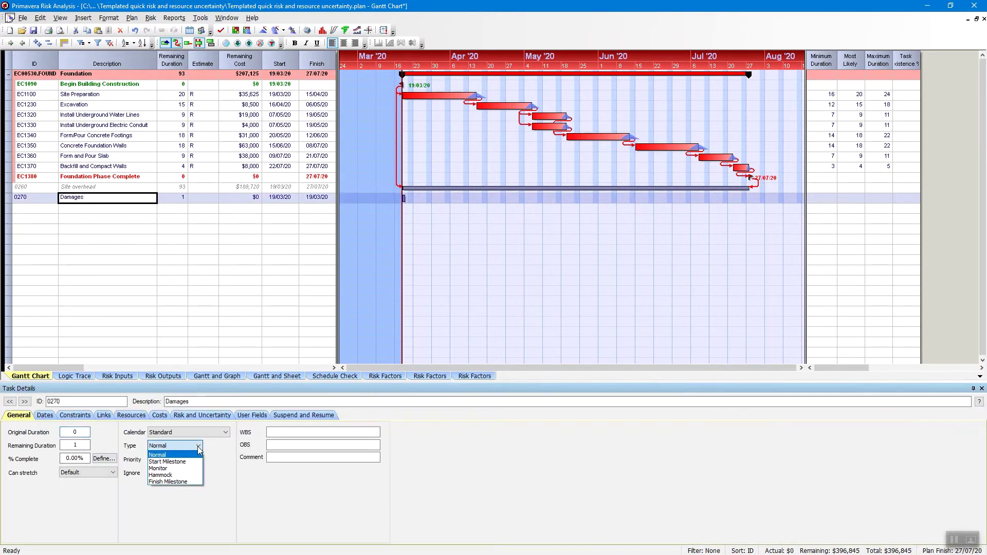
pyautogui.click(167, 459)
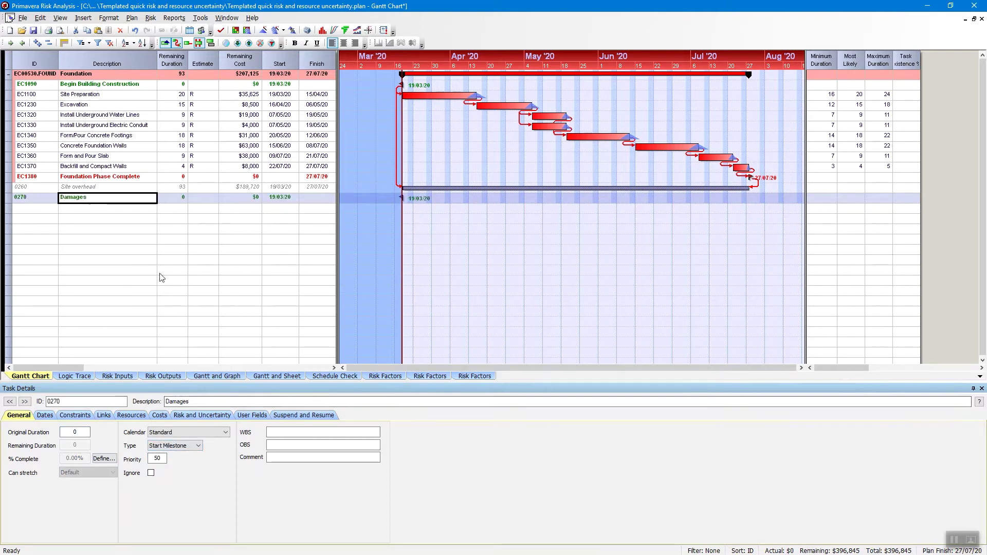
# Step: Give Damages a Must start on constraint dated 01/08/20
pyautogui.click(75, 416)
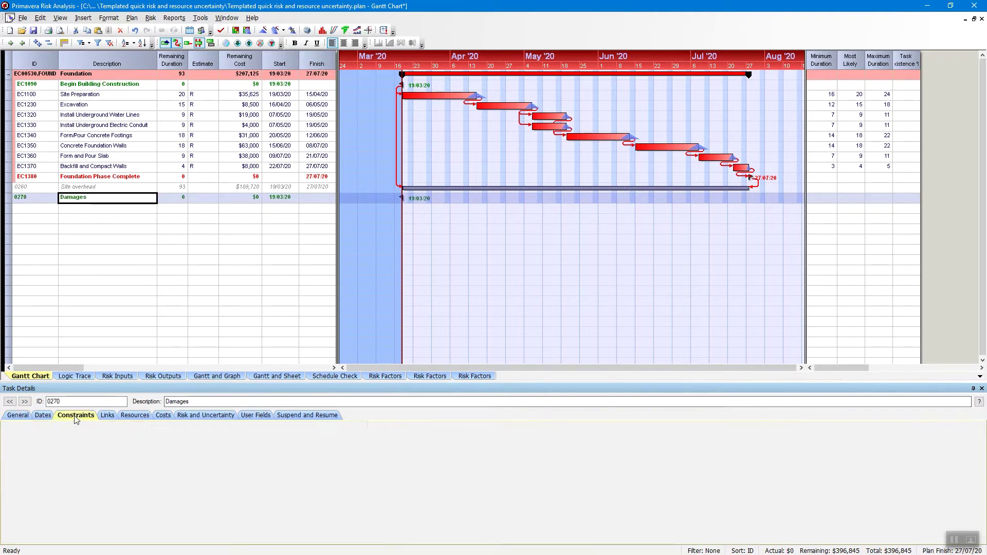
pyautogui.click(121, 434)
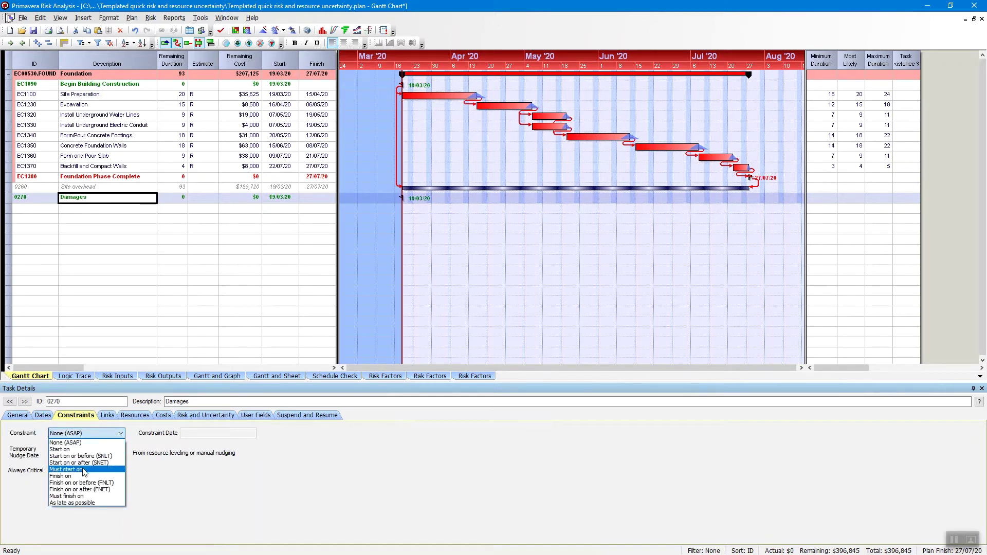
pyautogui.click(251, 434)
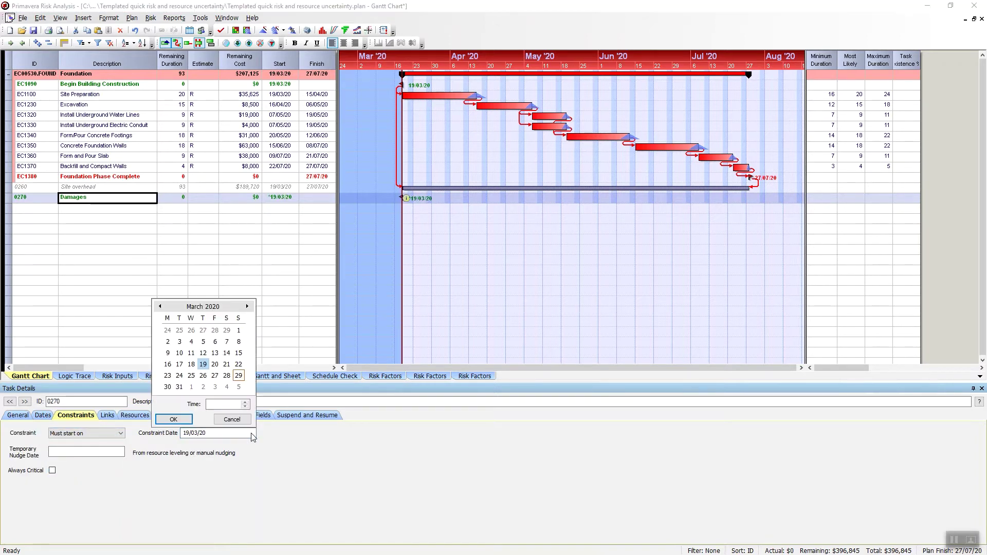
pyautogui.click(248, 307)
pyautogui.click(247, 307)
pyautogui.click(247, 307)
pyautogui.click(247, 307)
pyautogui.click(247, 307)
pyautogui.click(227, 332)
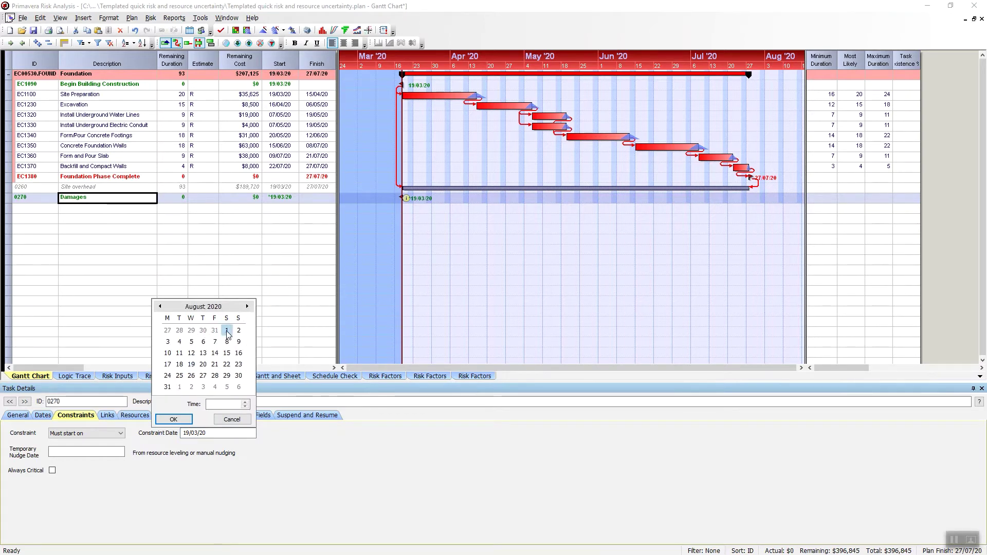
pyautogui.press('Return')
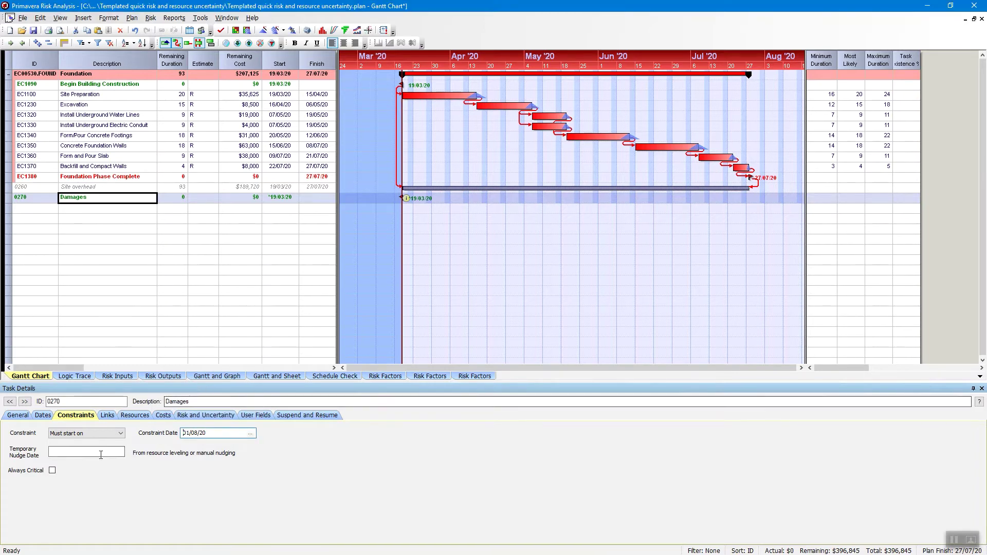
pyautogui.press('Tab')
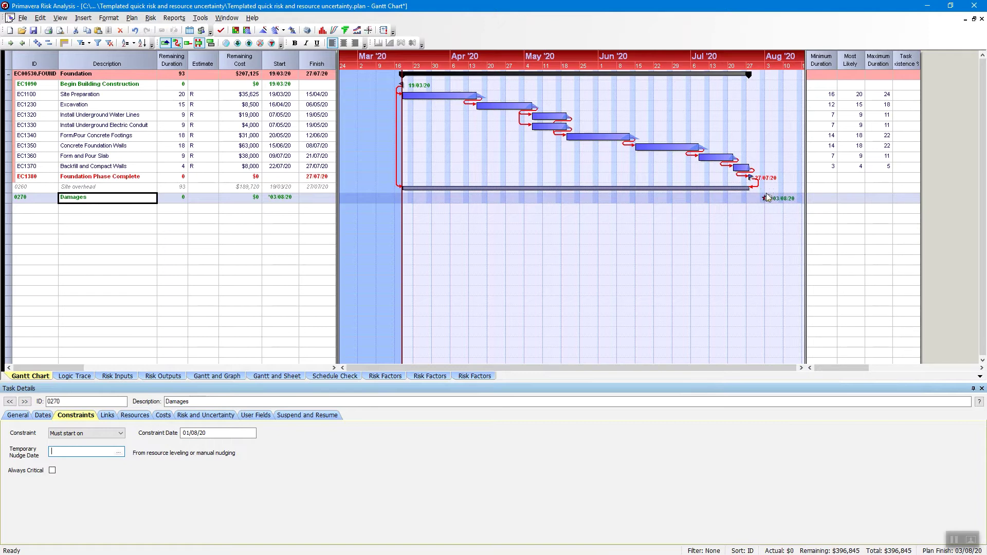
# Step: Add an 'LD's' task below Damages and set its type to Hammock
pyautogui.moveTo(767, 199)
pyautogui.click(99, 217)
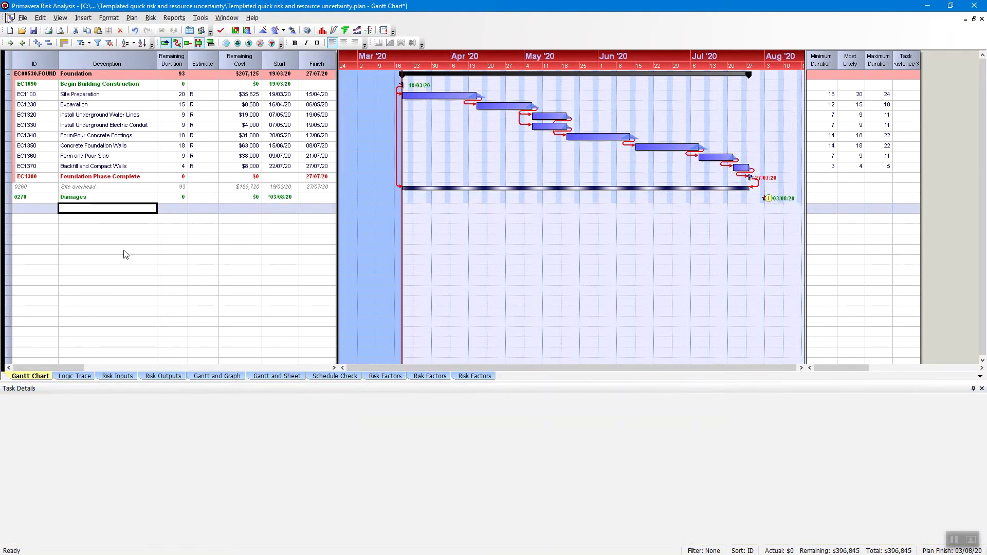
pyautogui.write('LD')
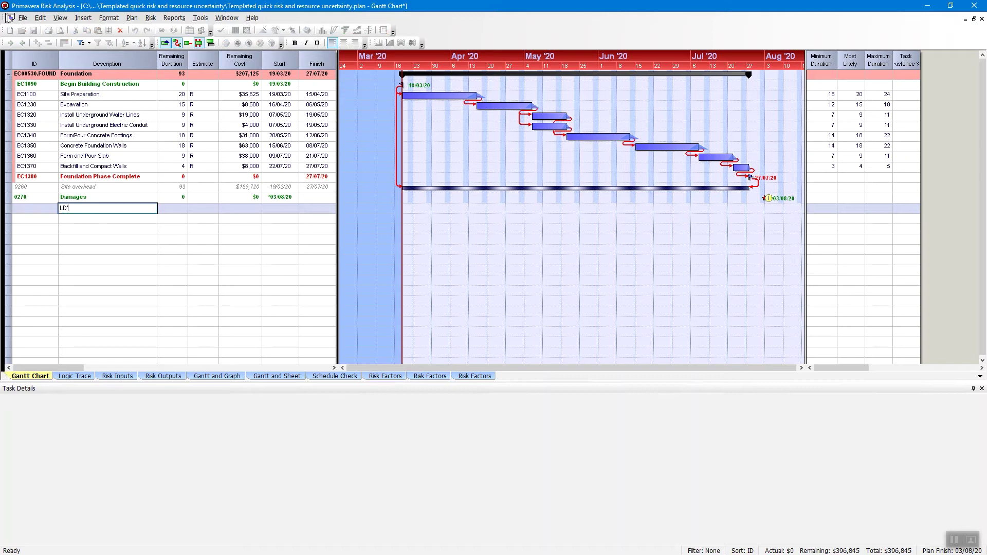
pyautogui.write("'s")
pyautogui.press('Return')
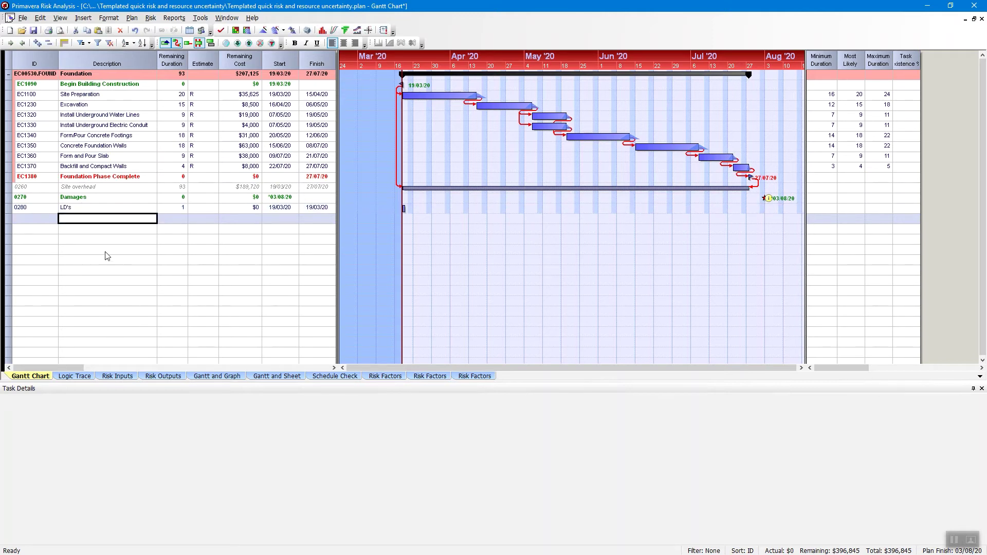
pyautogui.click(108, 210)
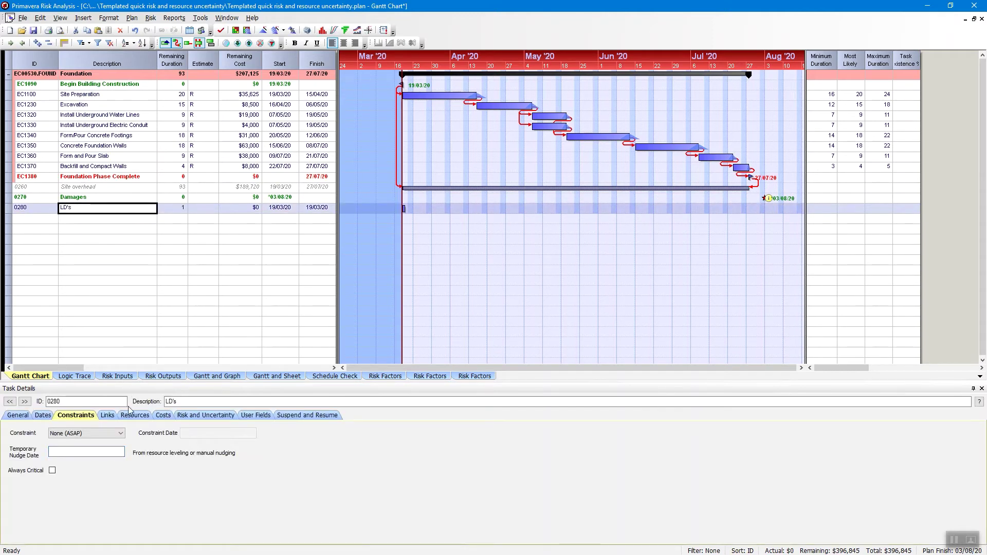
pyautogui.click(26, 415)
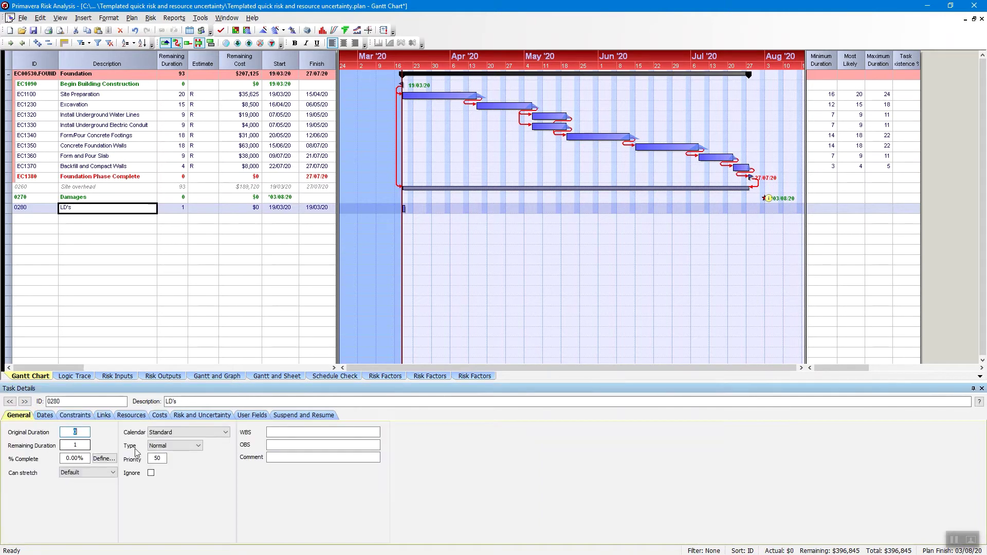
pyautogui.click(199, 447)
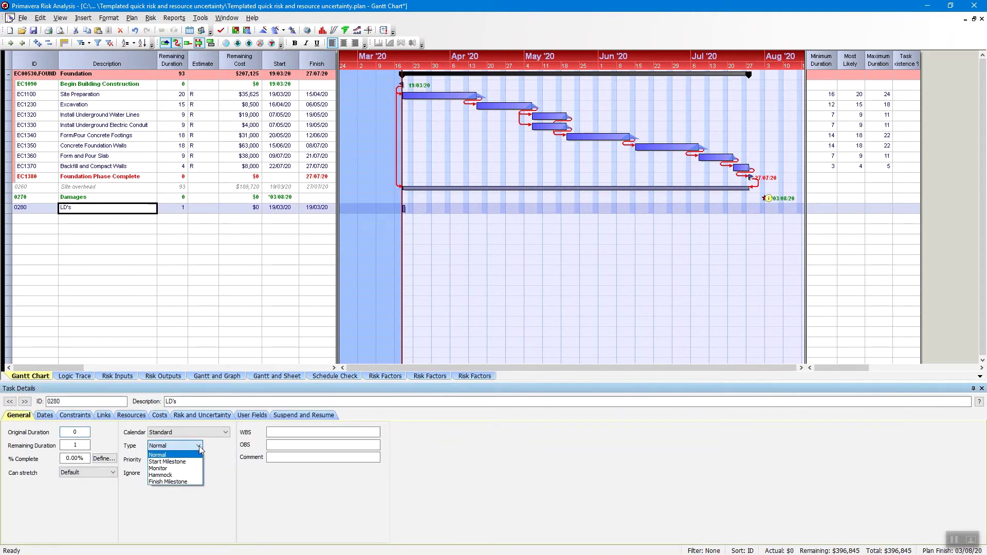
pyautogui.click(169, 474)
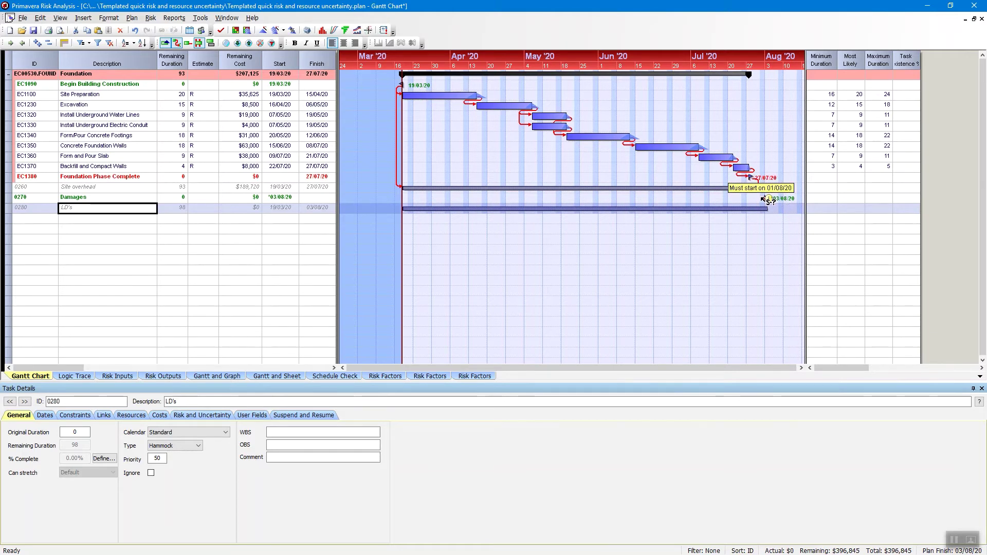
# Step: Link Damages to the LD's start and Foundation Phase Complete F-F to LD's
pyautogui.moveTo(765, 199); pyautogui.dragTo(401, 212)
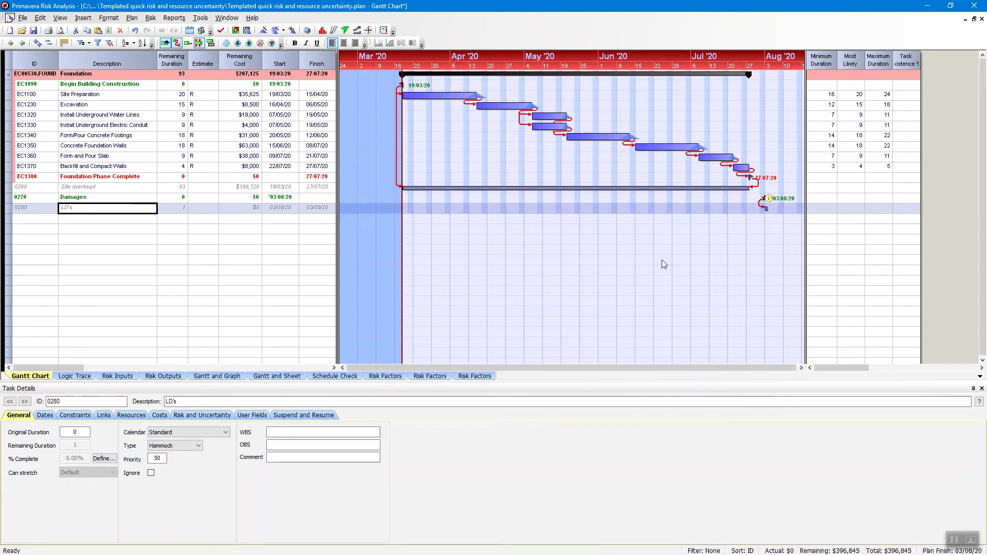
pyautogui.moveTo(768, 198)
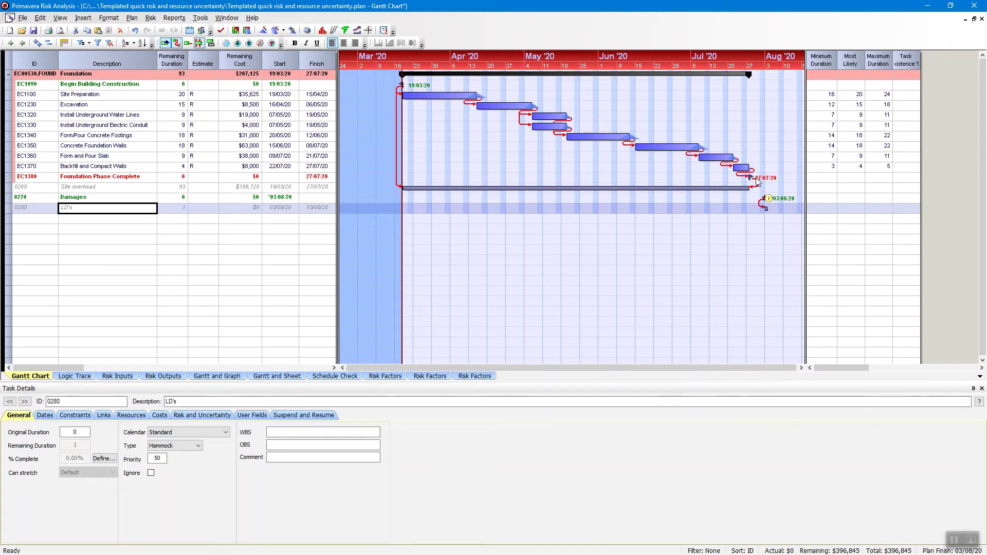
pyautogui.moveTo(754, 178); pyautogui.dragTo(773, 211)
# Step: Assign RES_14 - LD's to the LD's task, keeping 1 unit per period
pyautogui.click(135, 418)
pyautogui.click(118, 450)
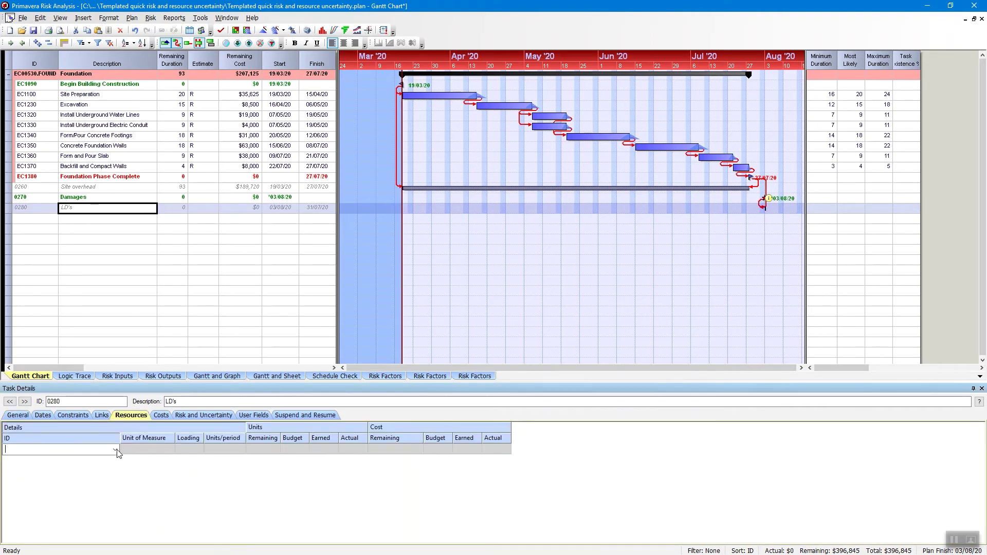
pyautogui.click(116, 451)
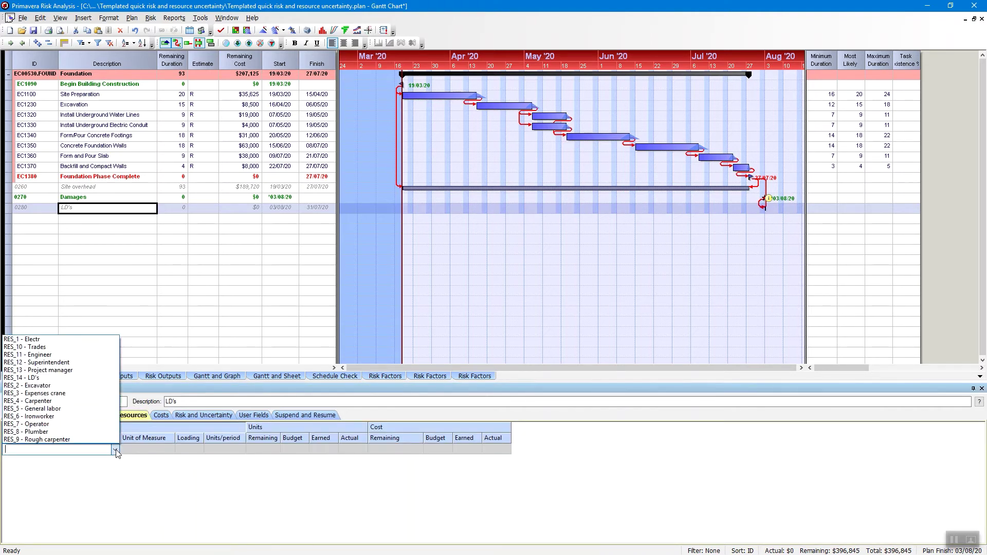
pyautogui.click(48, 378)
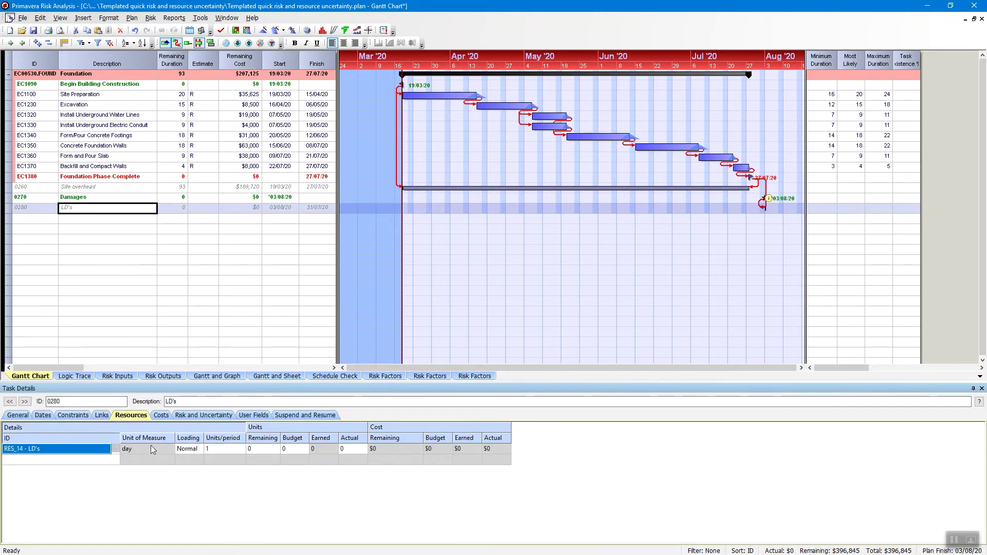
pyautogui.click(225, 450)
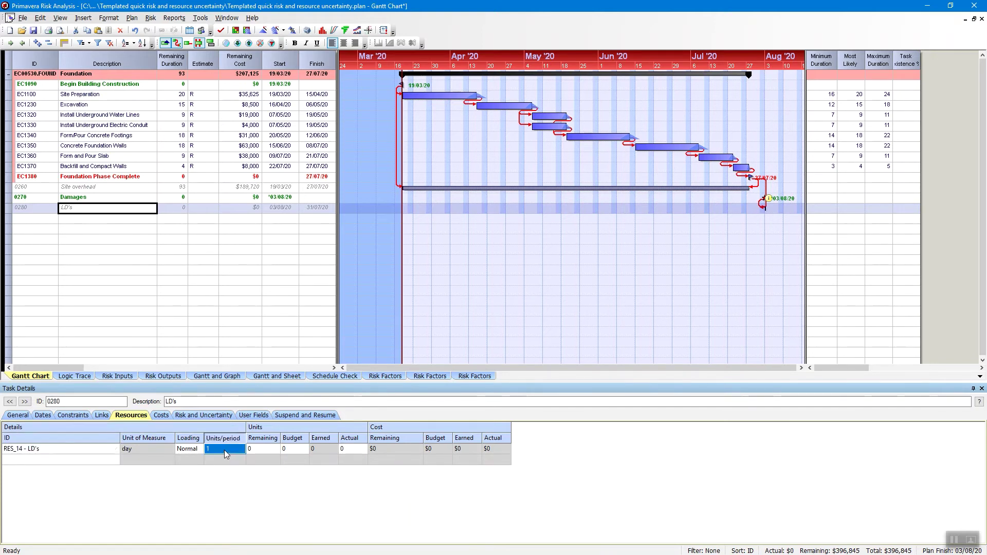
pyautogui.click(119, 450)
pyautogui.click(117, 449)
pyautogui.click(116, 450)
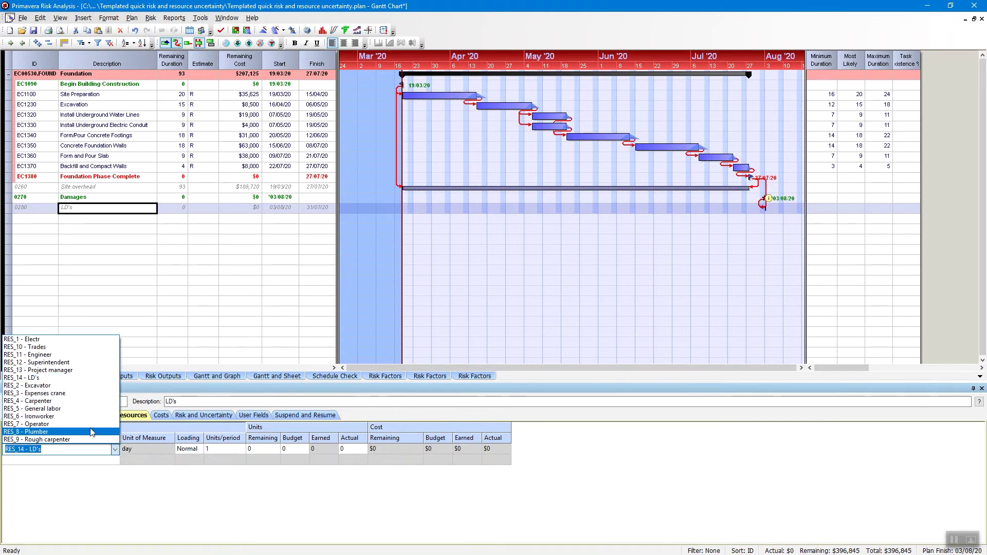
pyautogui.click(56, 379)
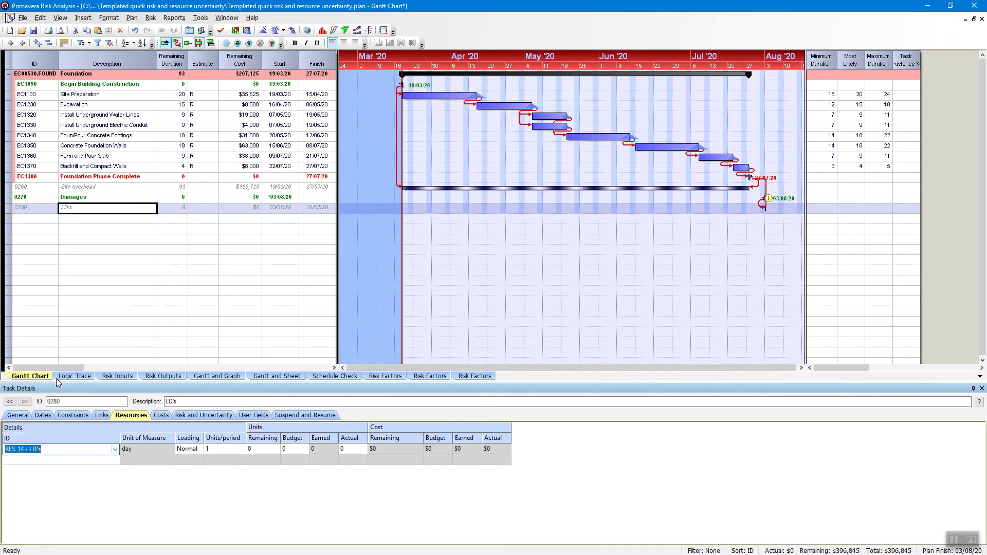
pyautogui.click(226, 451)
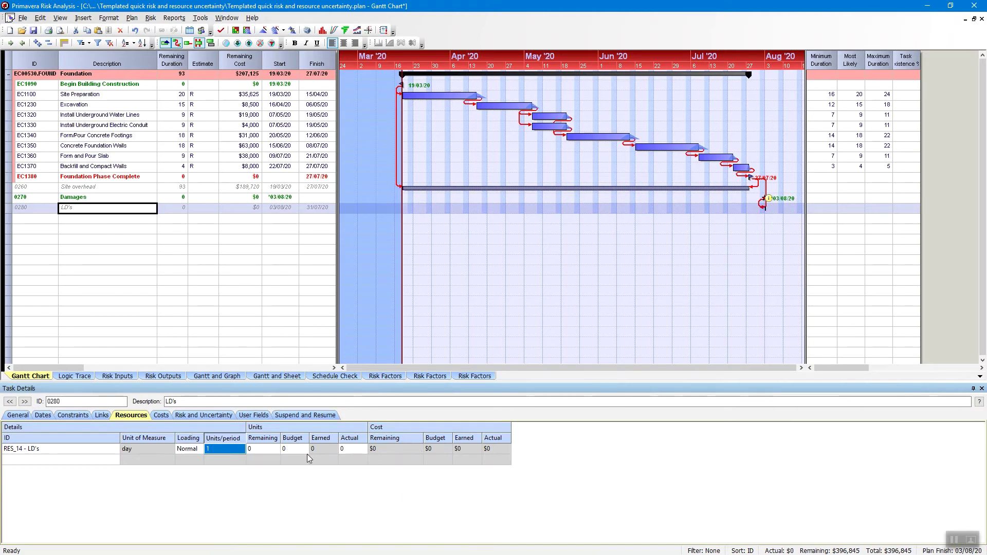
pyautogui.click(132, 18)
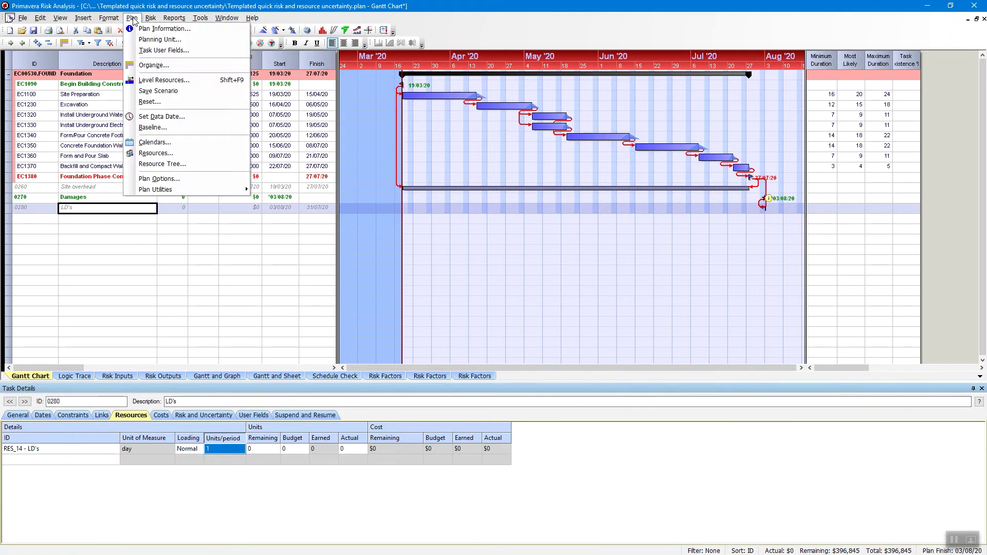
pyautogui.click(156, 154)
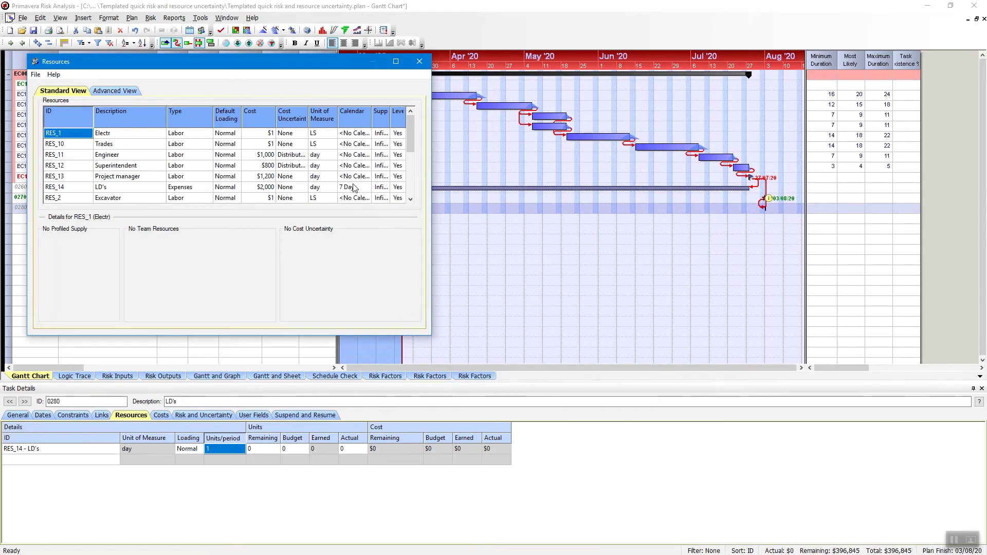
pyautogui.click(419, 62)
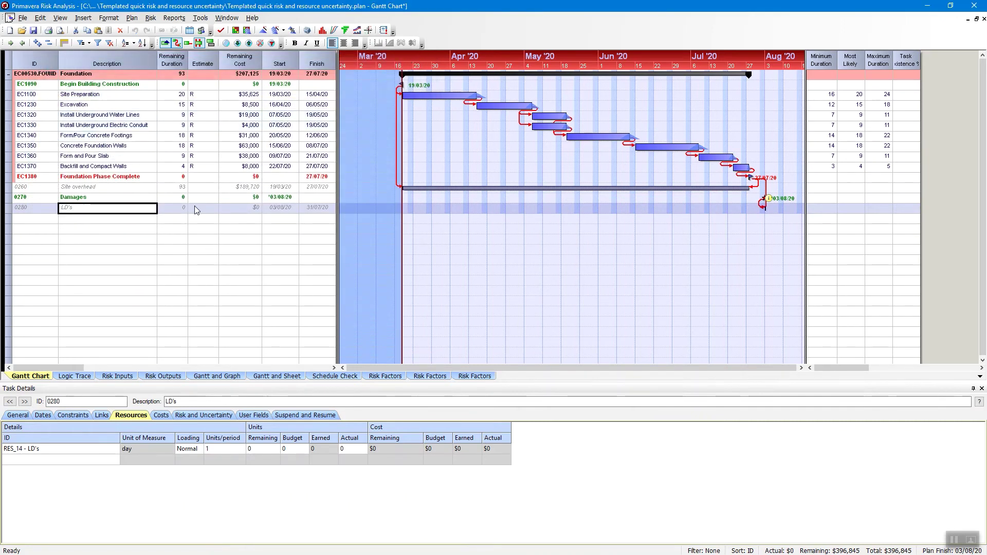
# Step: Start a 1000-iteration risk analysis with step-through enabled
pyautogui.click(150, 19)
pyautogui.click(156, 29)
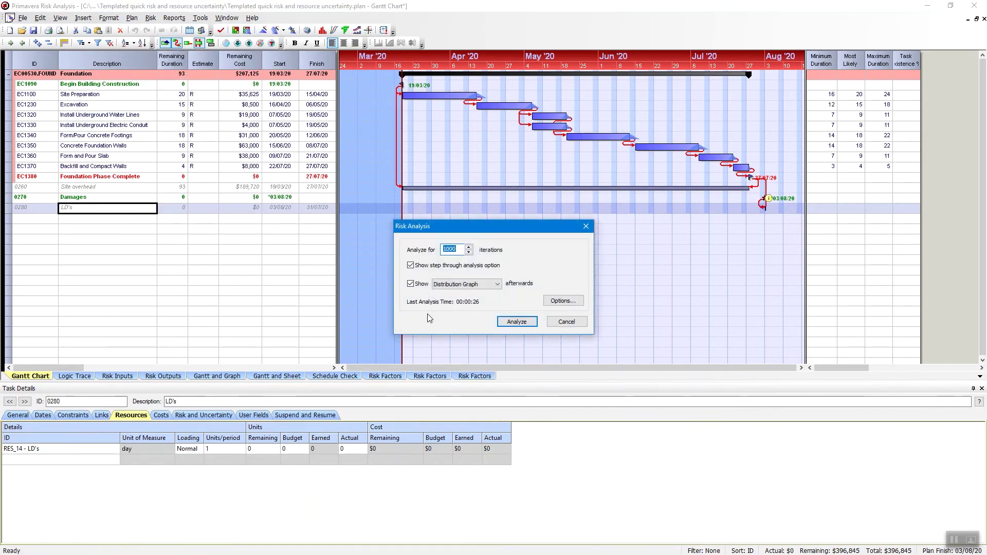
pyautogui.click(521, 324)
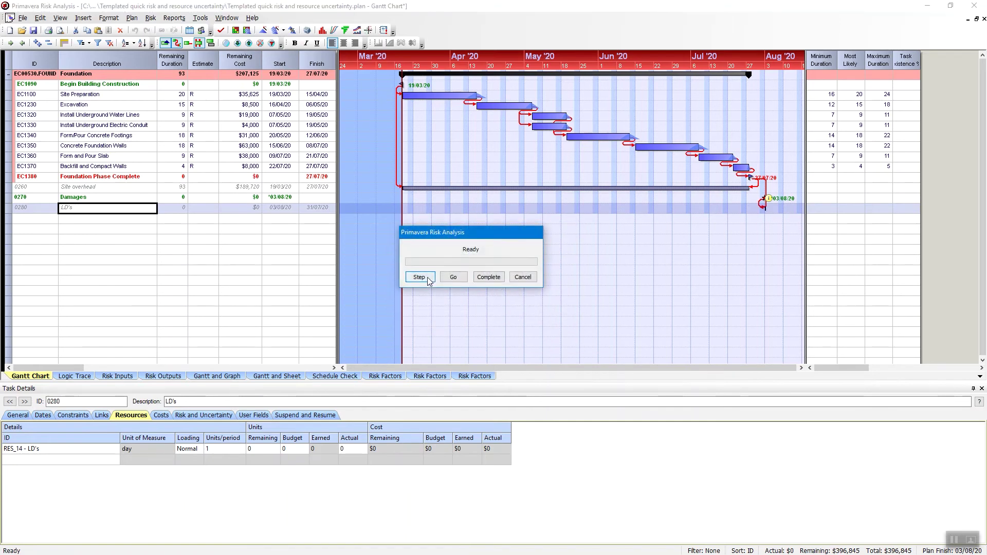
# Step: Step through the first ten iterations, then let the simulation run to completion
pyautogui.click(429, 281)
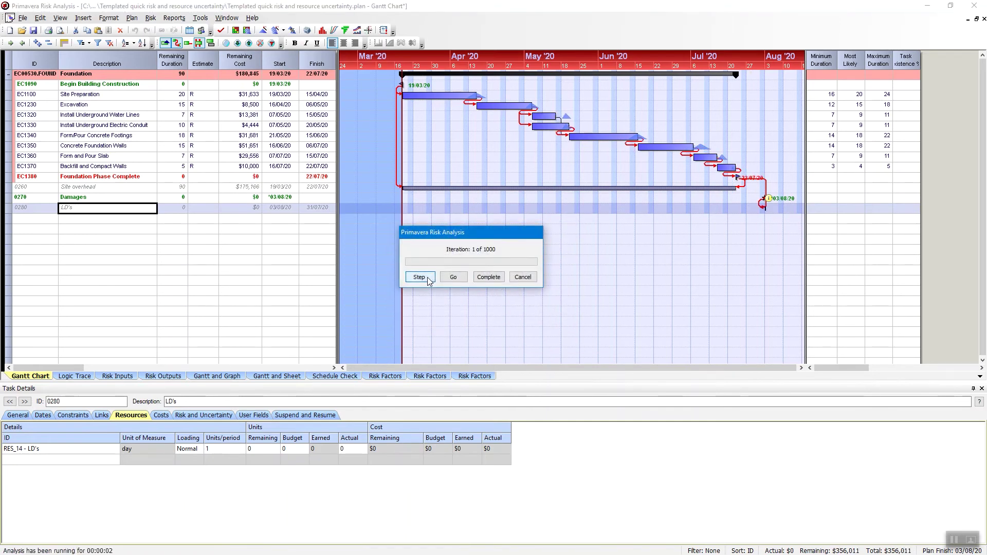
pyautogui.click(429, 280)
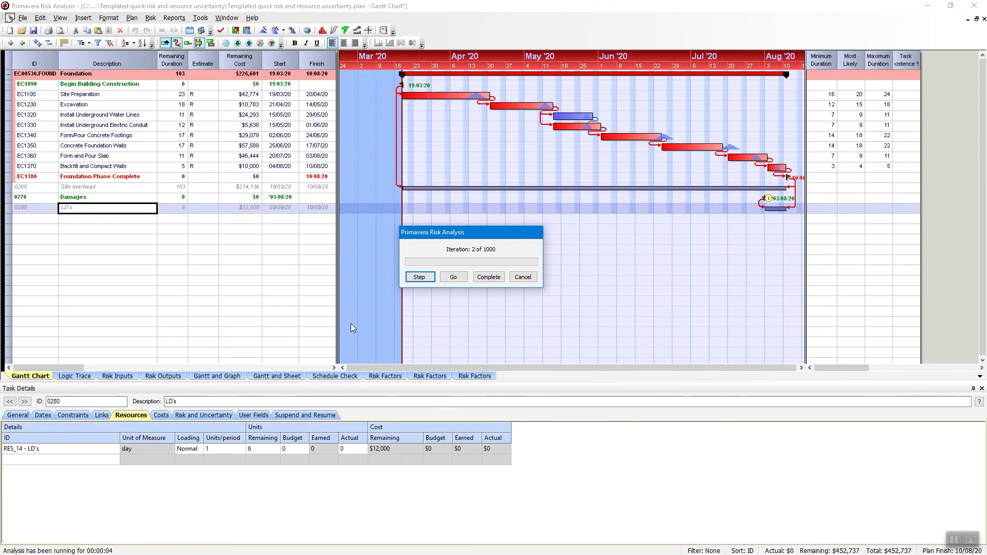
pyautogui.click(421, 277)
pyautogui.click(420, 277)
pyautogui.click(420, 278)
pyautogui.click(420, 278)
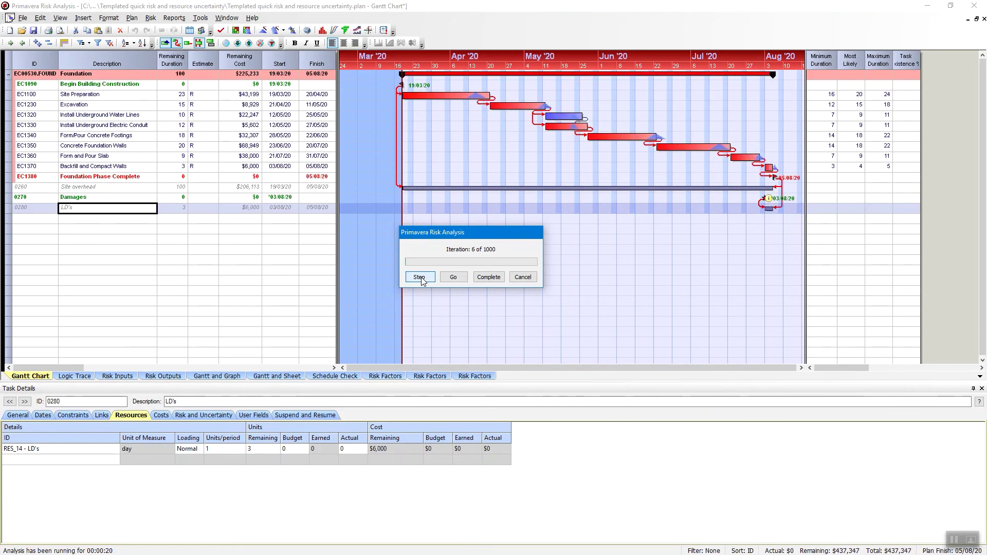
pyautogui.click(420, 278)
pyautogui.click(420, 277)
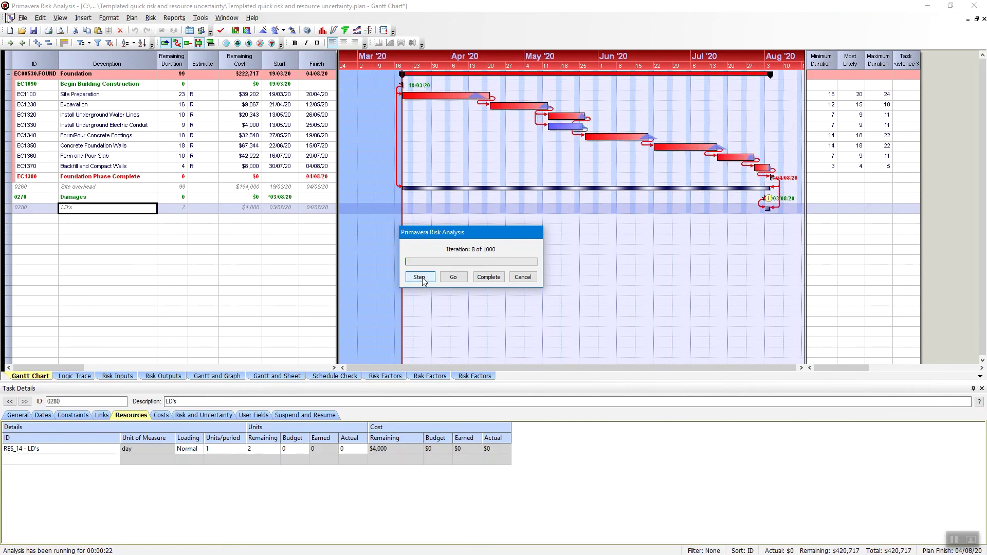
pyautogui.click(421, 278)
pyautogui.click(420, 278)
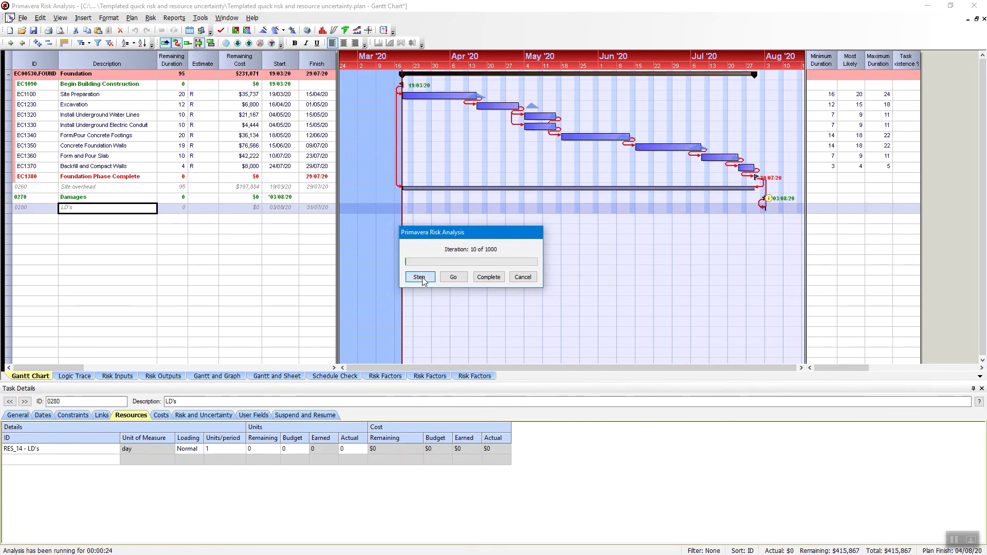
pyautogui.click(487, 277)
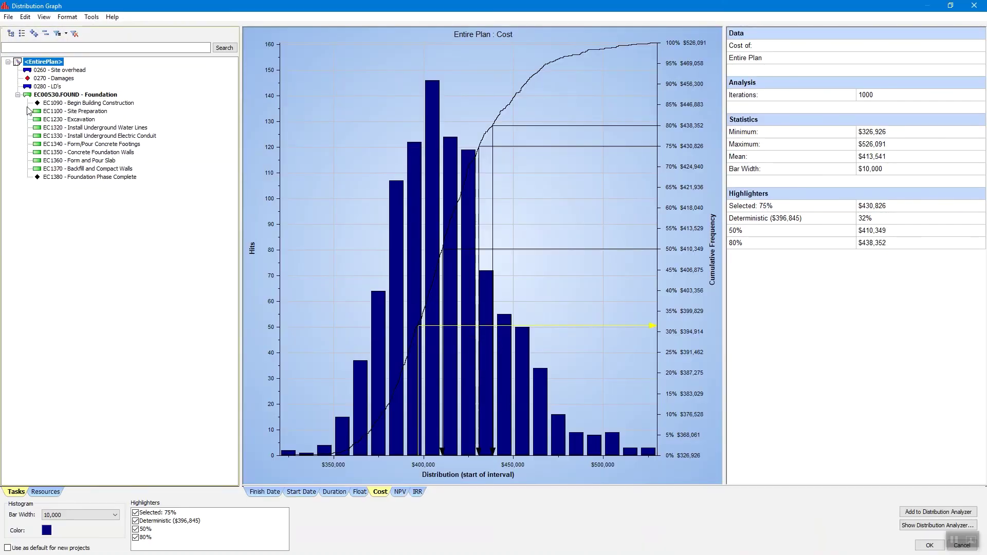
# Step: Select 0280 - LD's in the Distribution Graph task tree to view its cost distribution
pyautogui.click(46, 87)
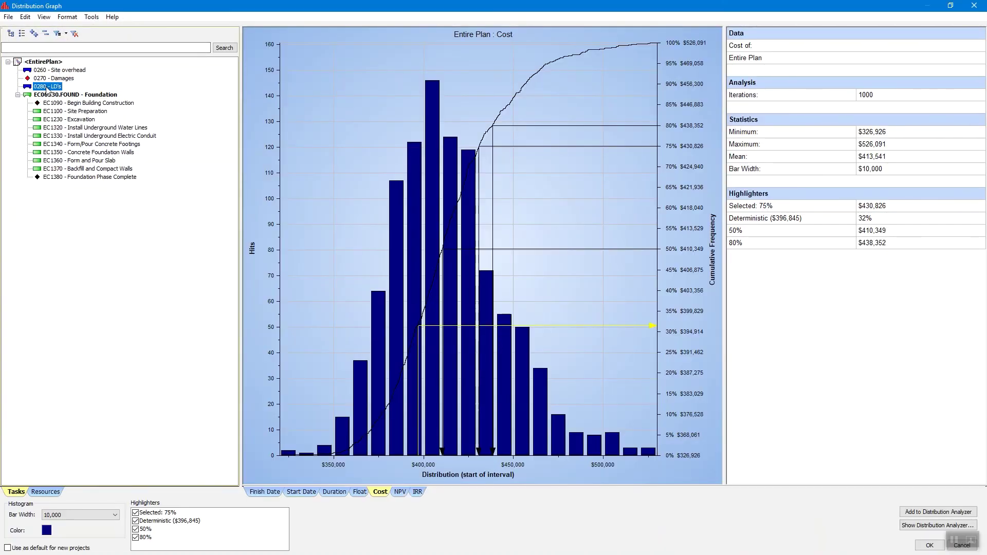